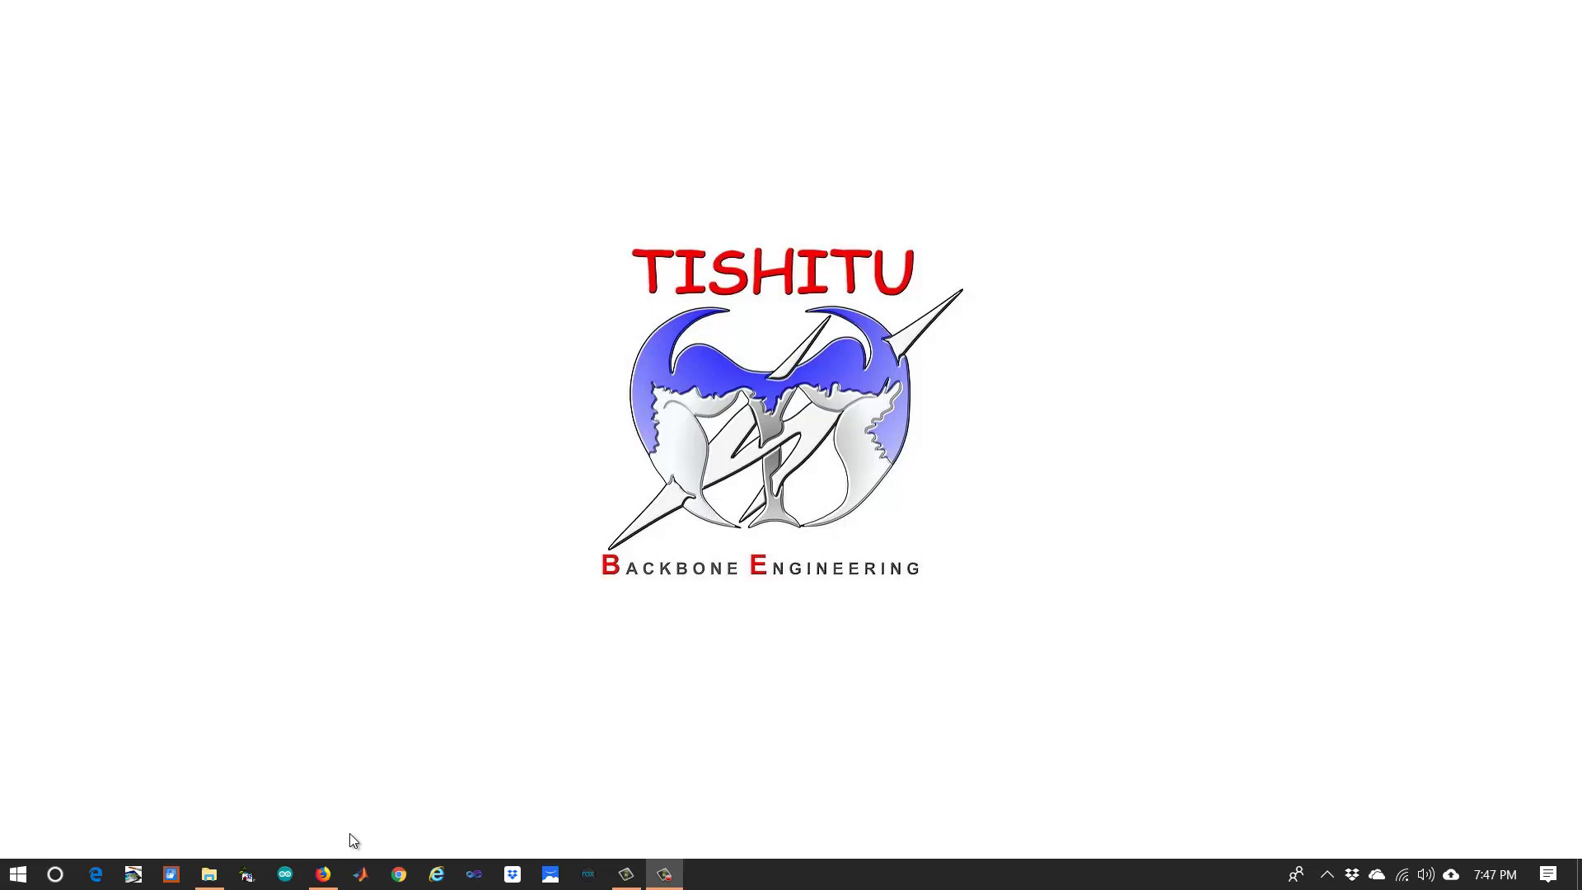
Bring up the fritzing Google results and look over the first result's description.
click(323, 873)
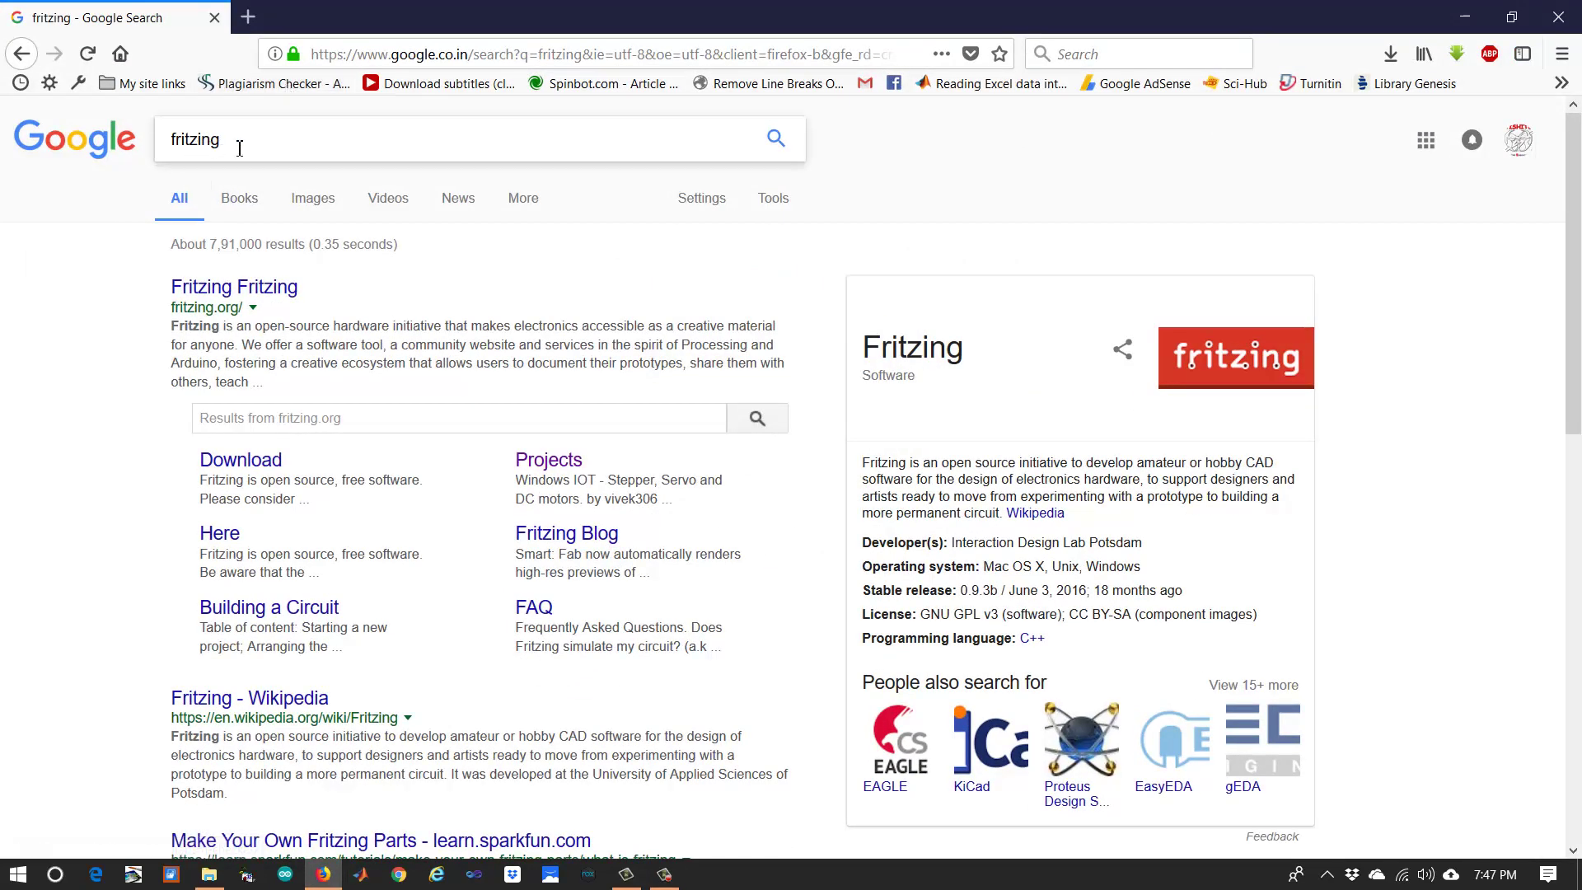
double_click(158, 140)
click(109, 278)
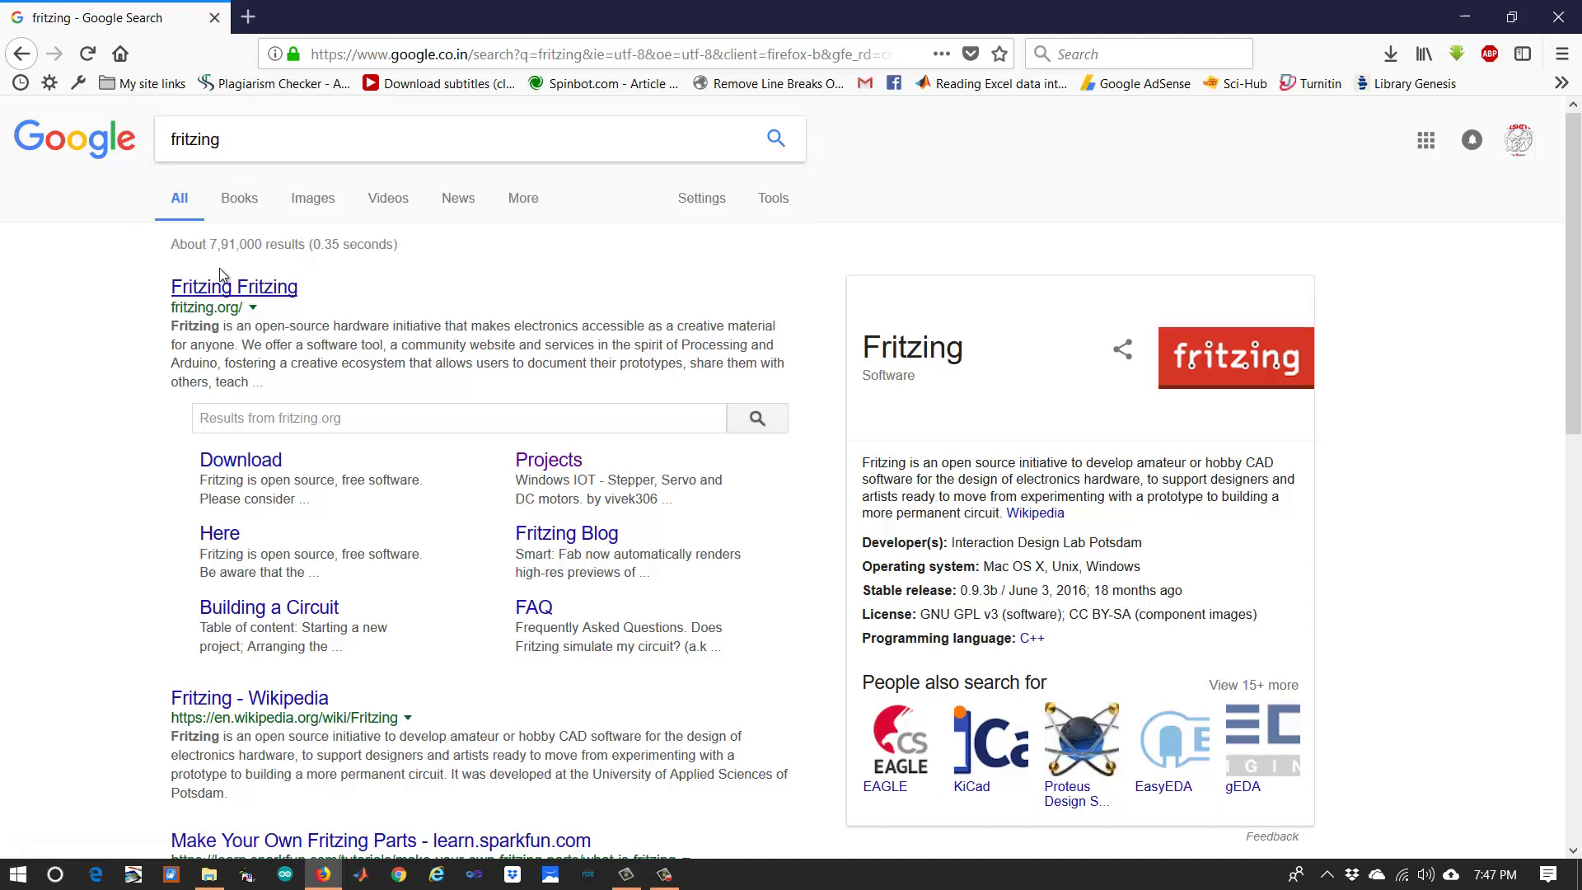
drag(242, 326, 362, 346)
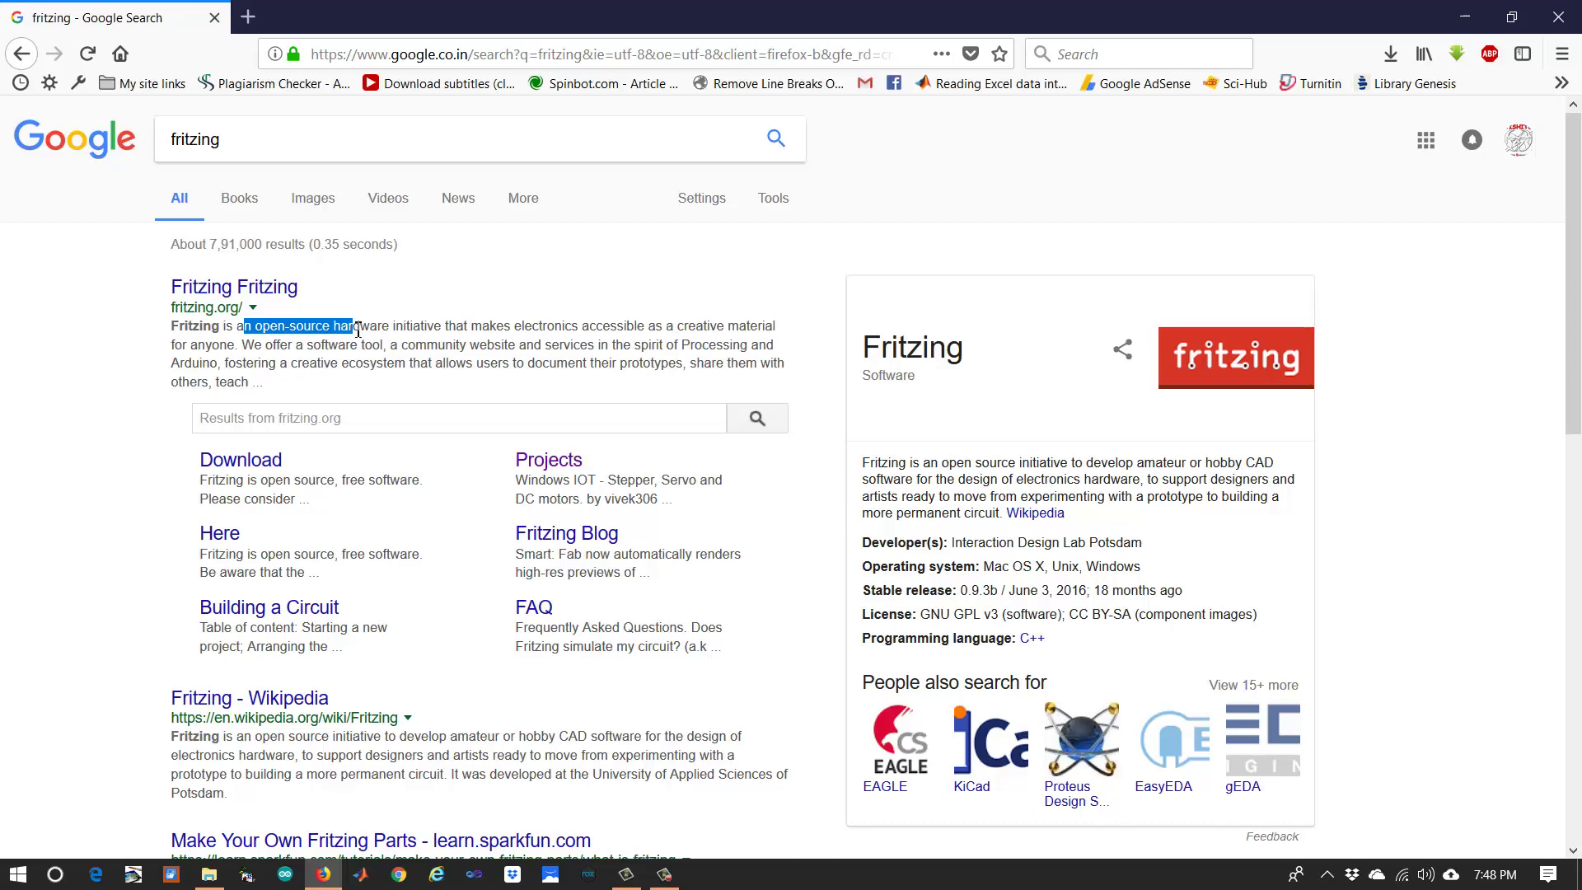
click(163, 371)
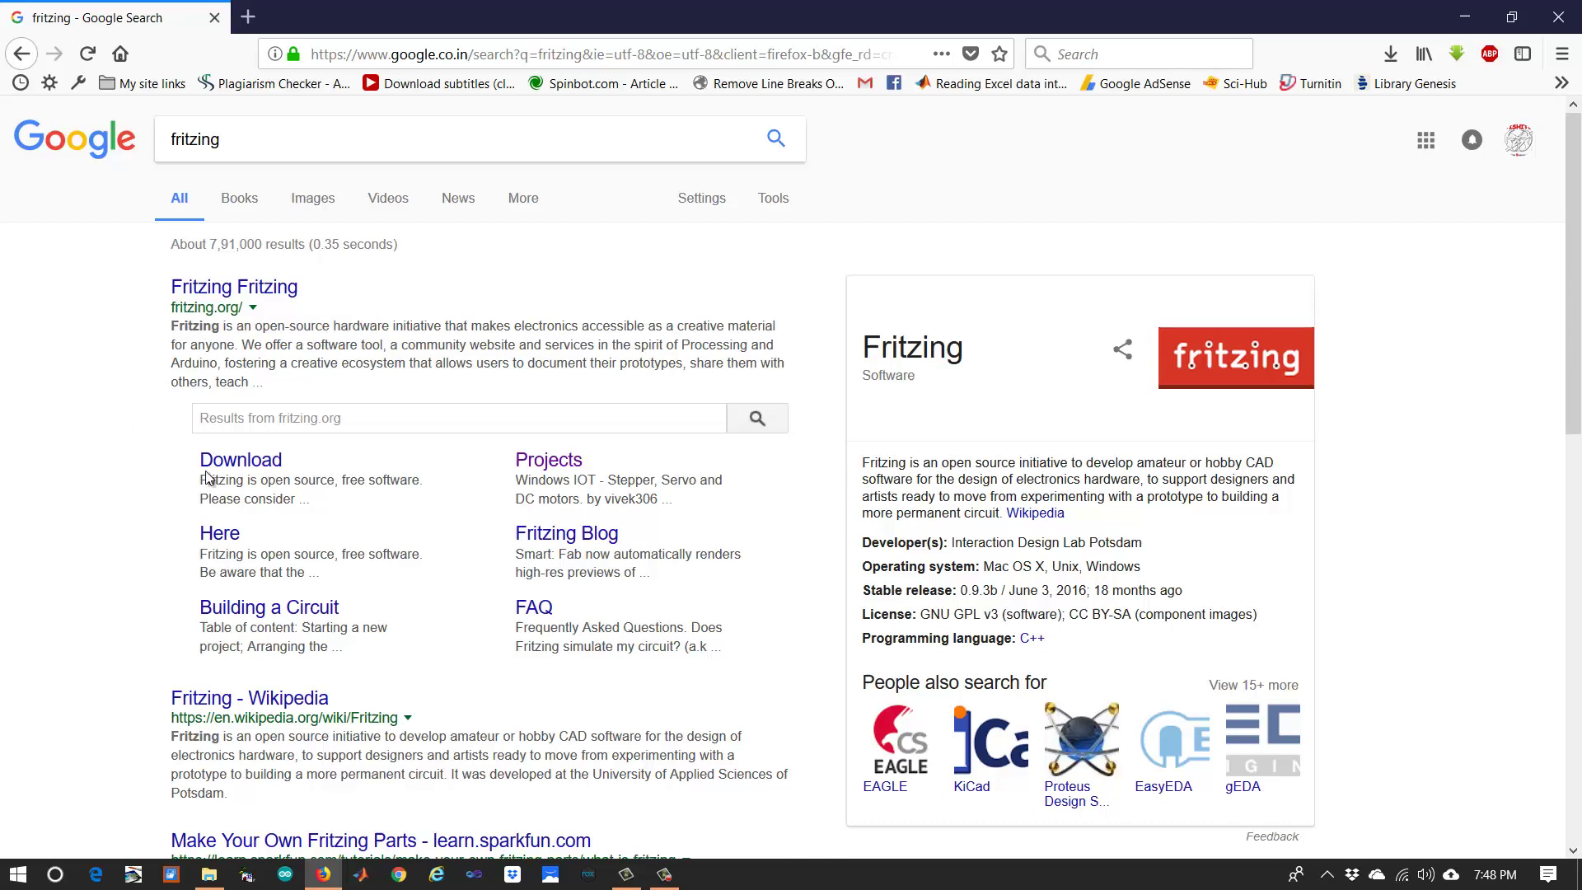
Choose No Donation, proceed to the platform list and pick the Windows 64-bit download.
click(235, 462)
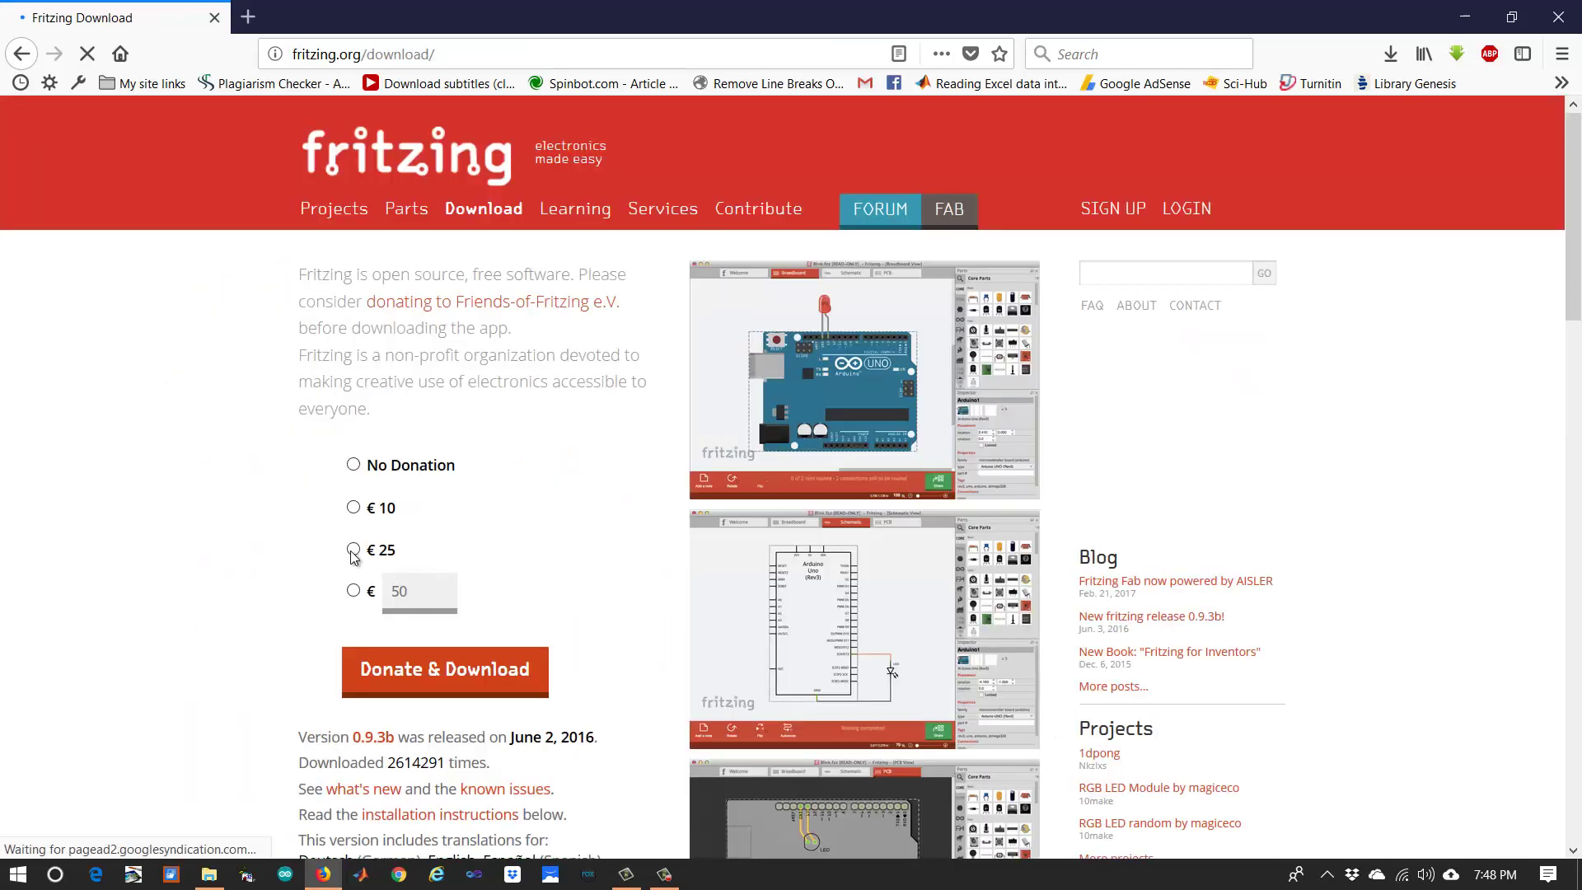
click(355, 465)
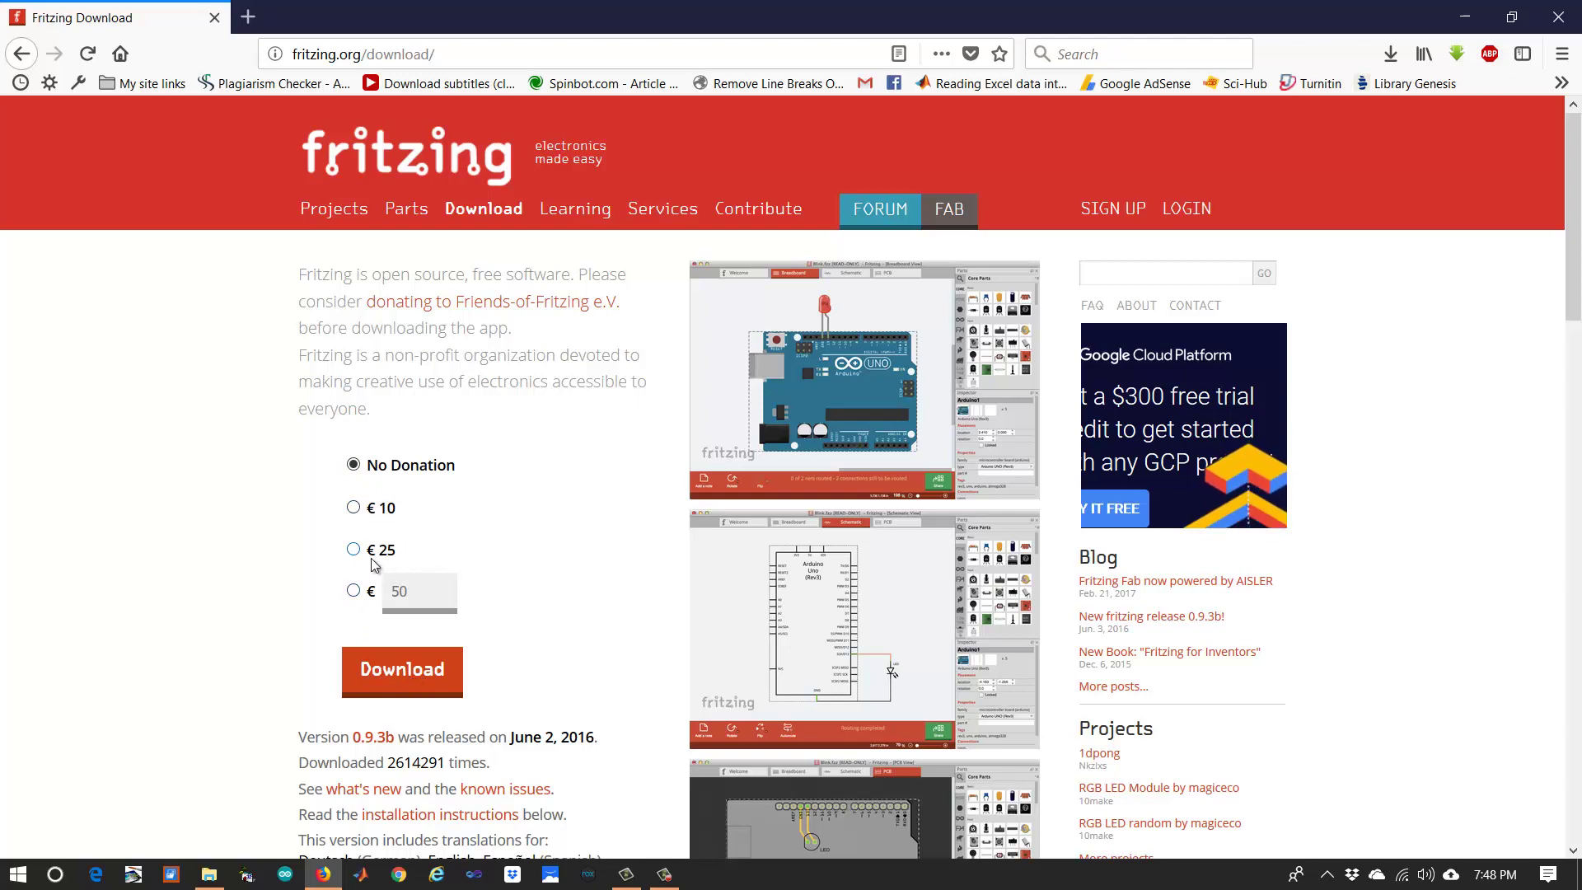
click(408, 671)
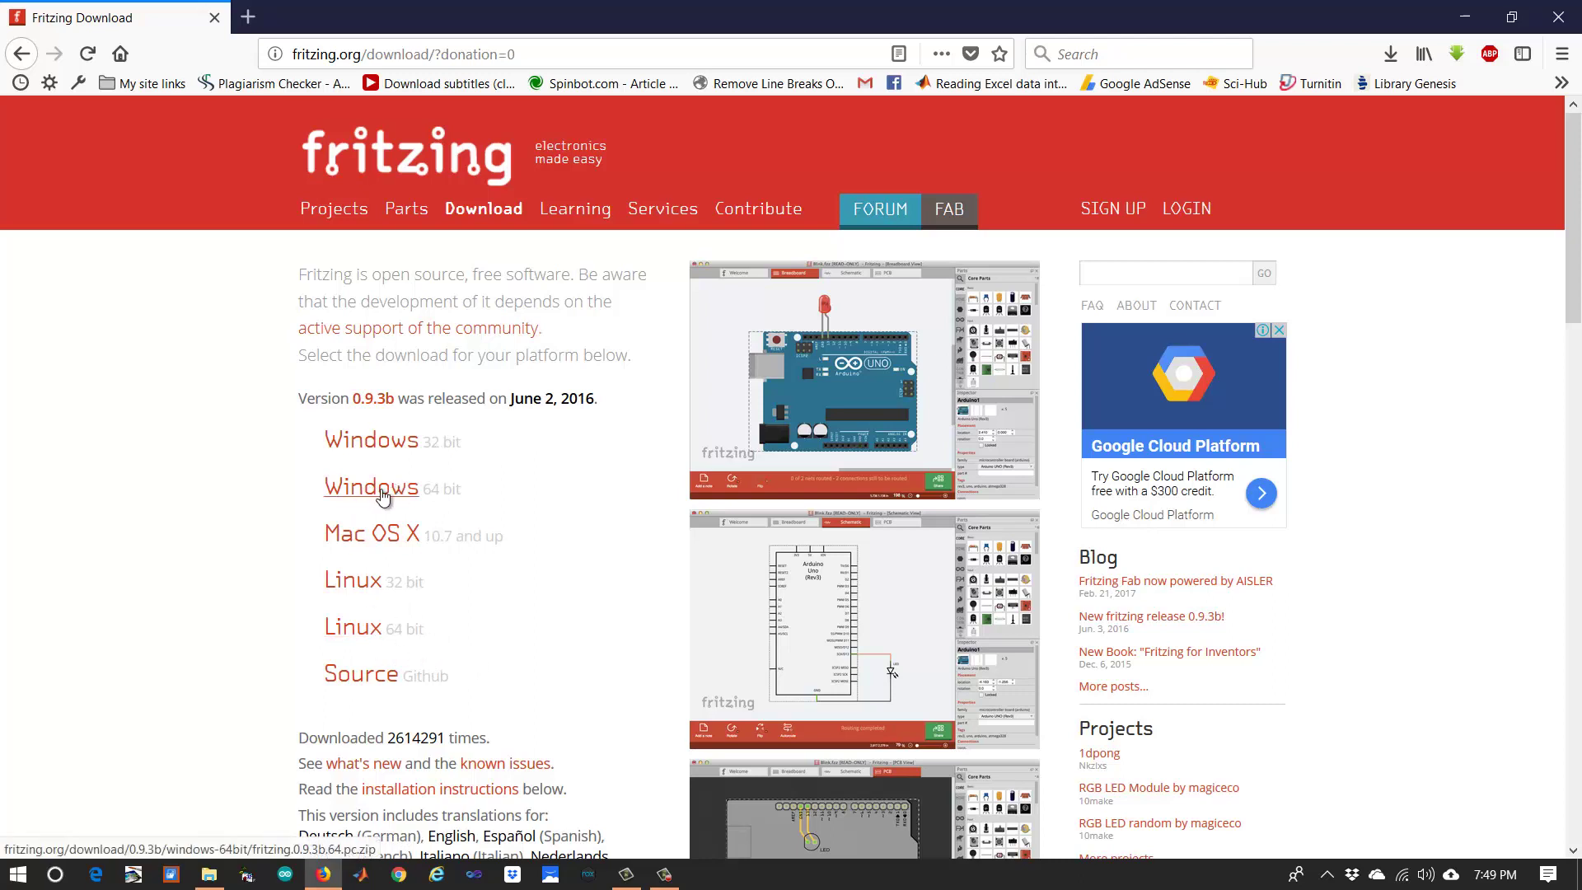
click(384, 494)
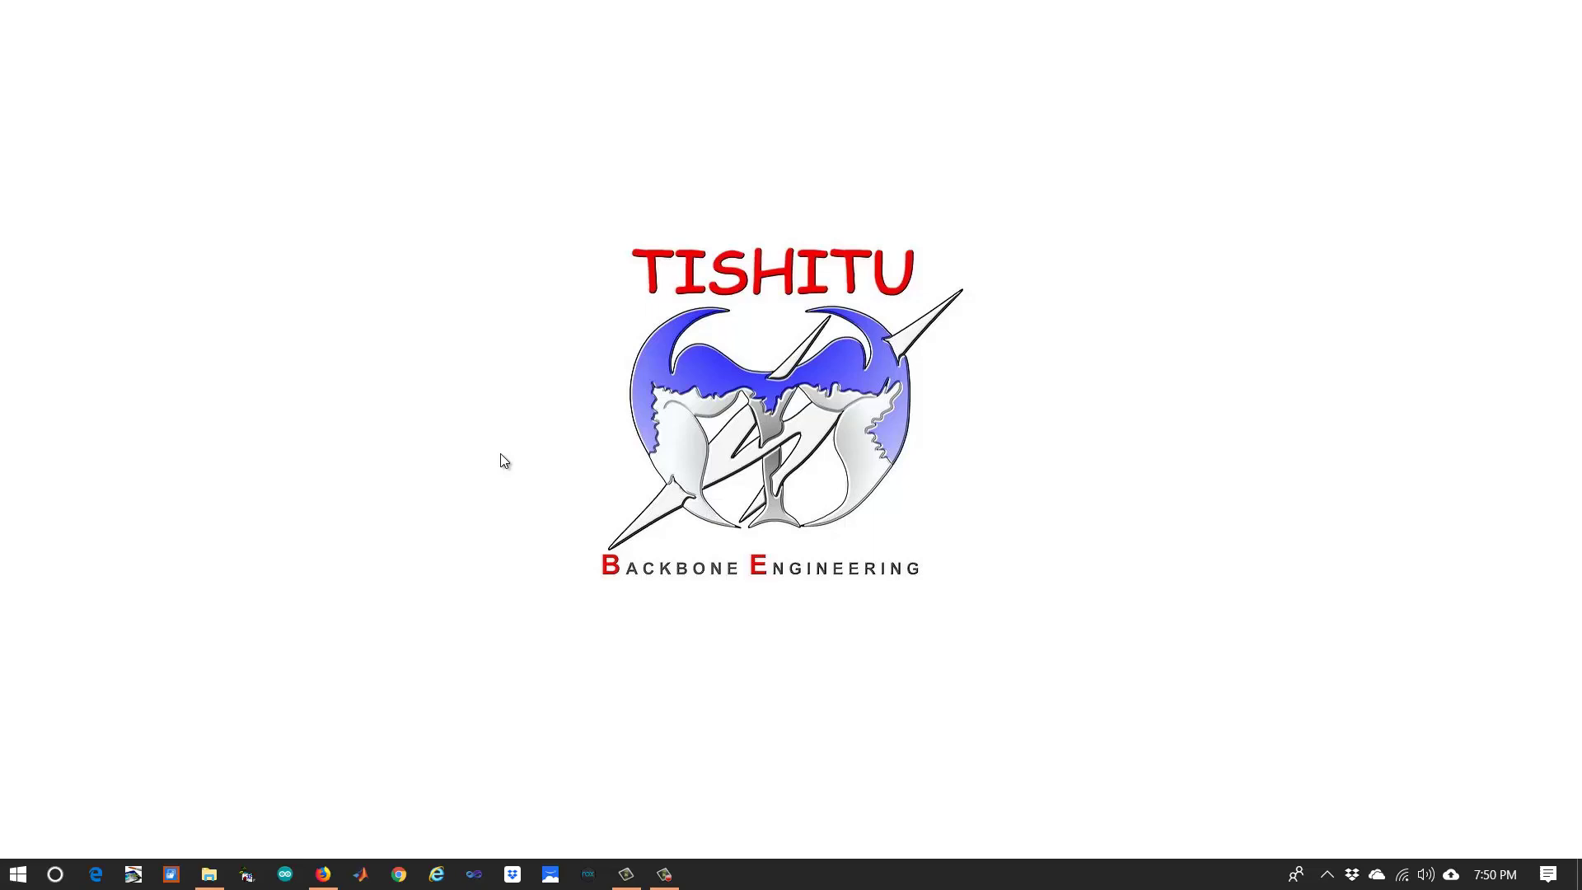
Show desktop icons and check This PC > Properties for a 64-bit system type, then minimize it.
right_click(506, 431)
click(852, 576)
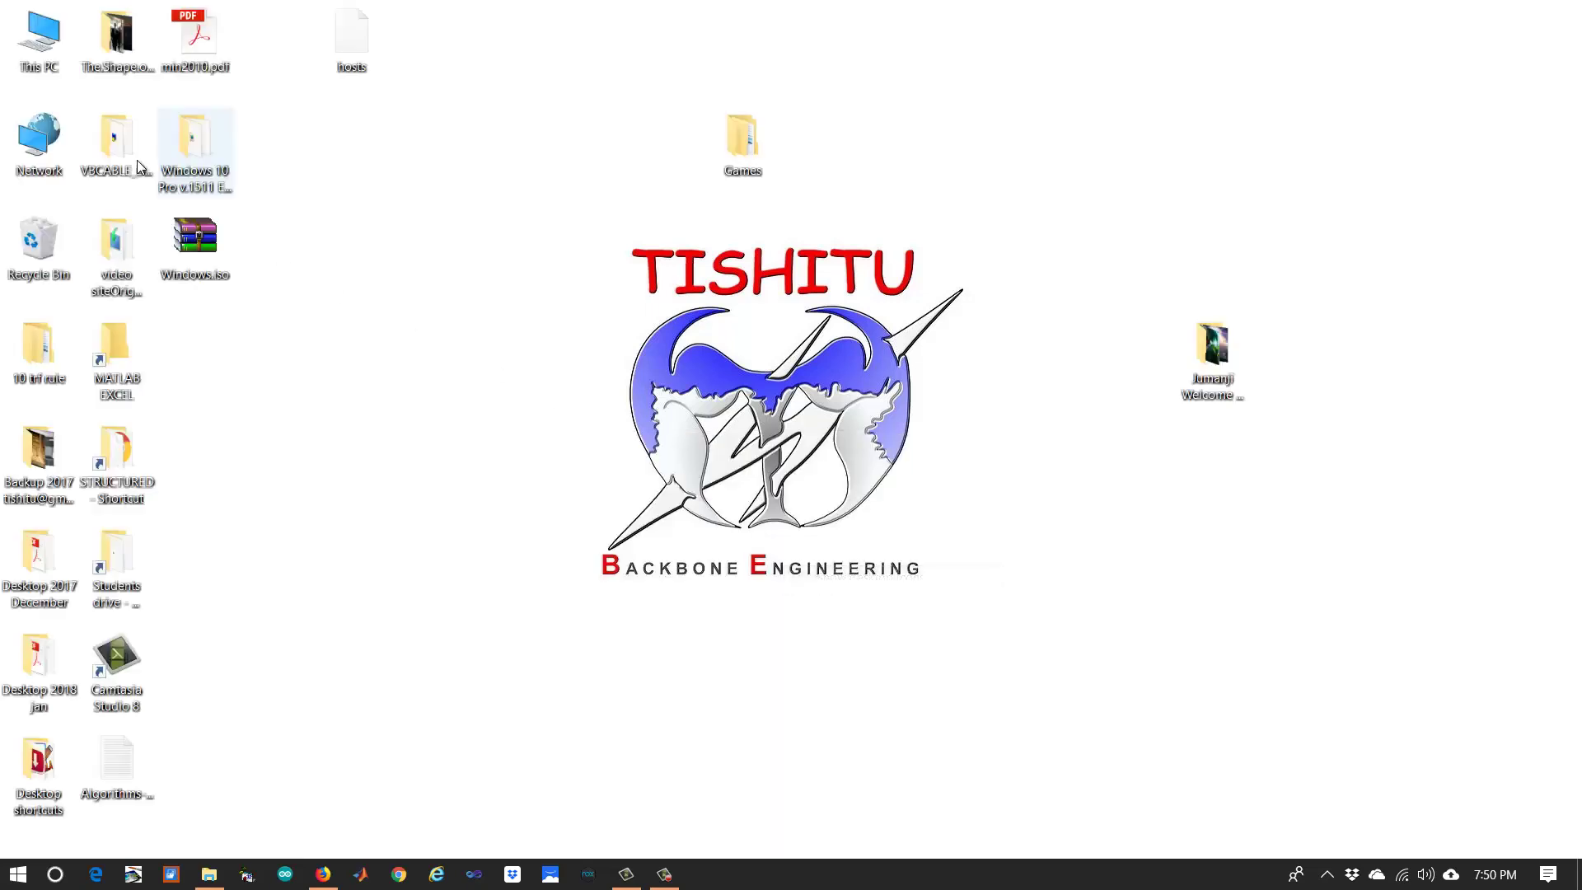
right_click(35, 38)
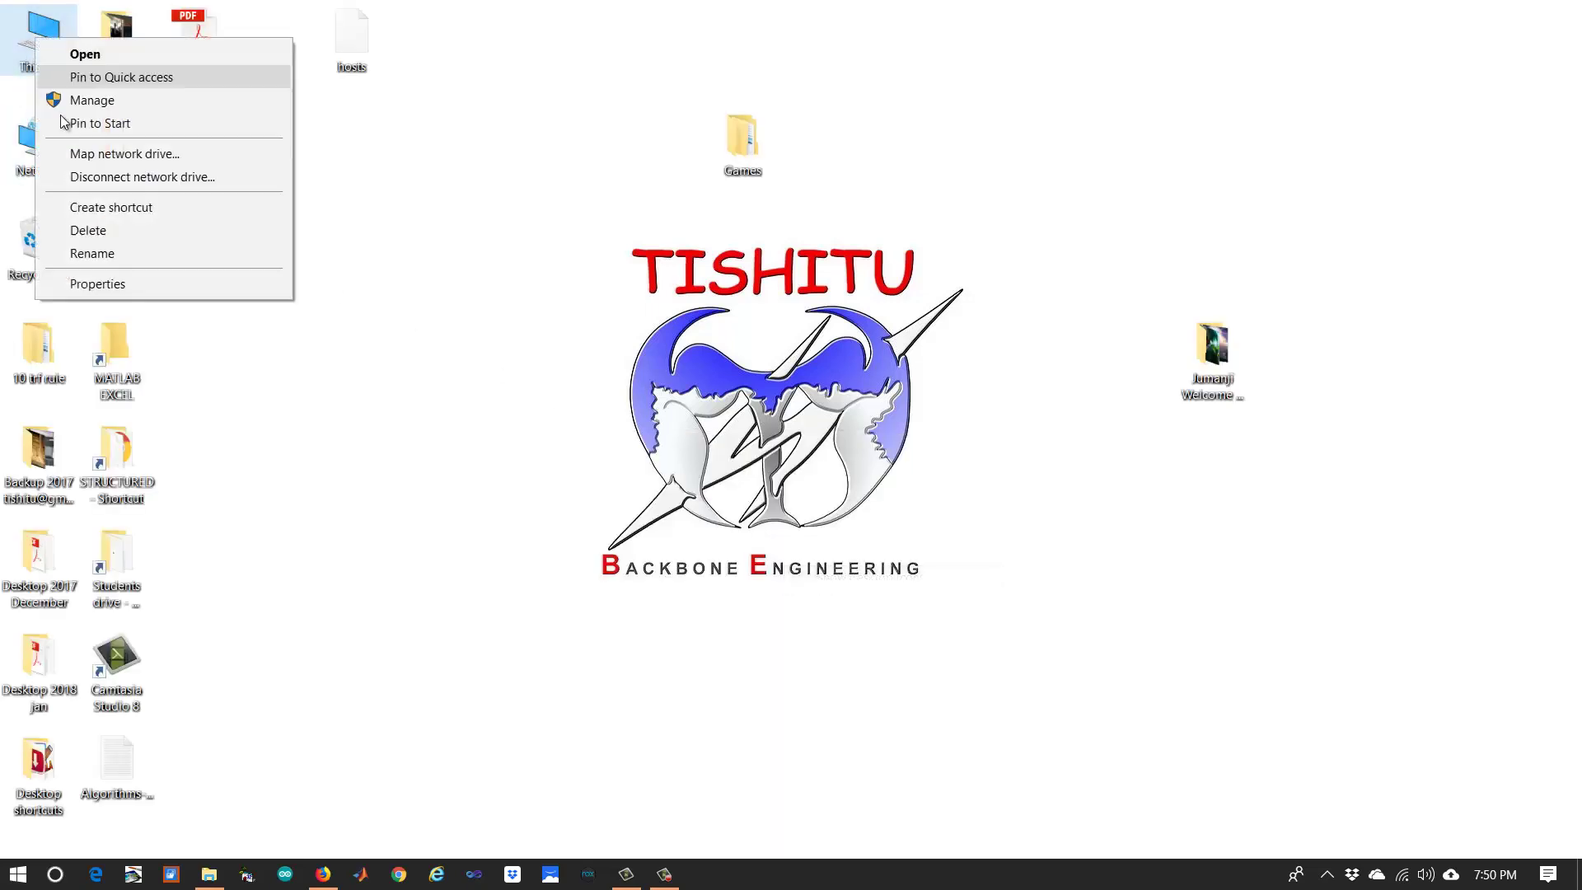
click(157, 294)
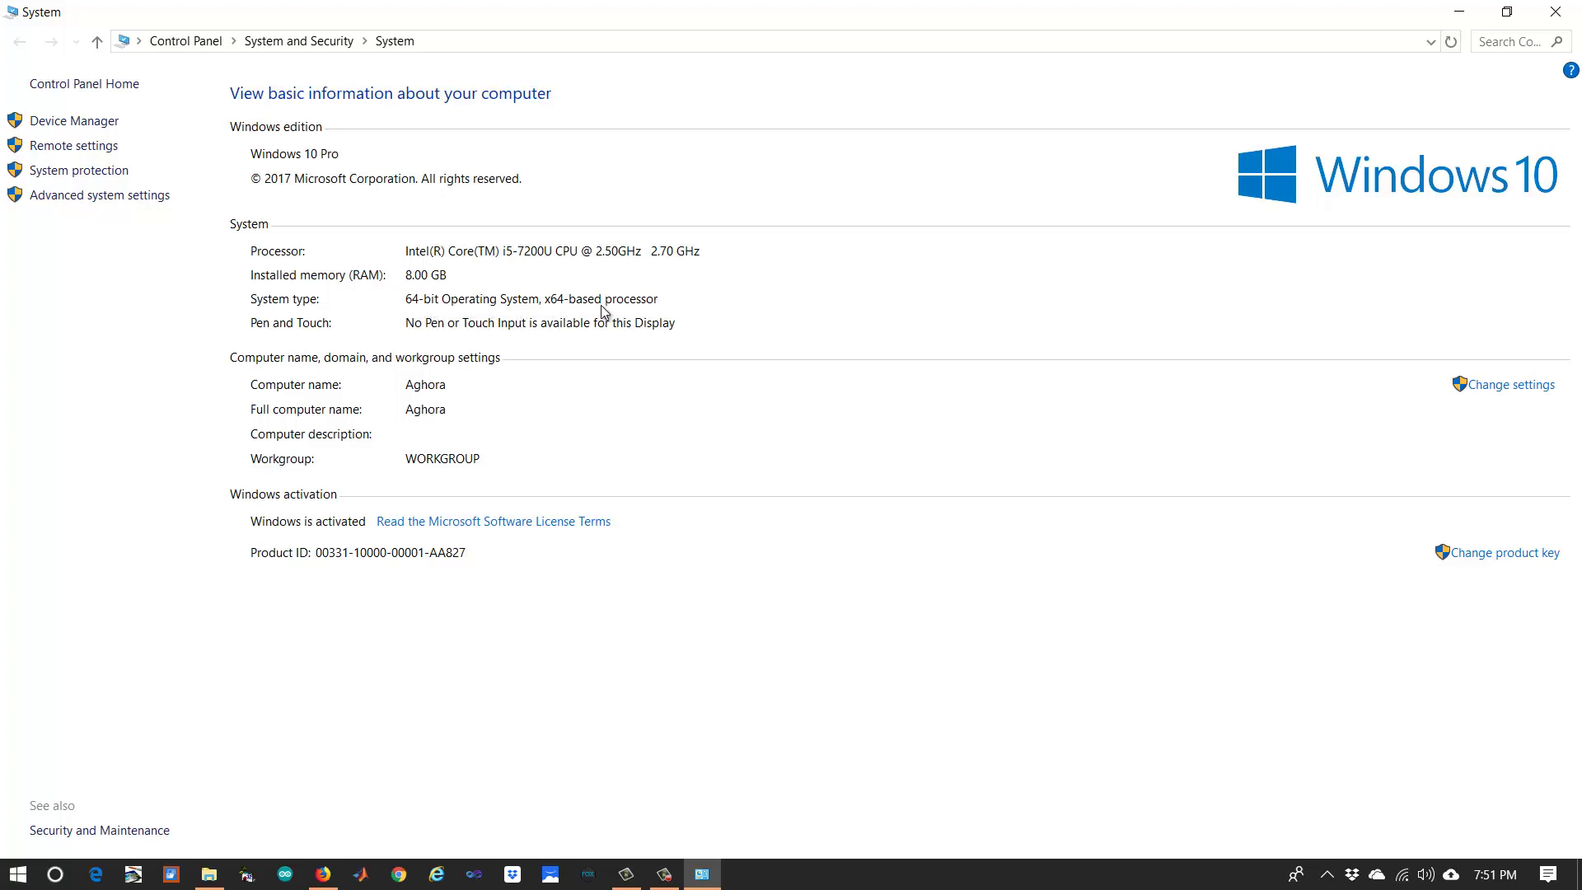
click(1459, 12)
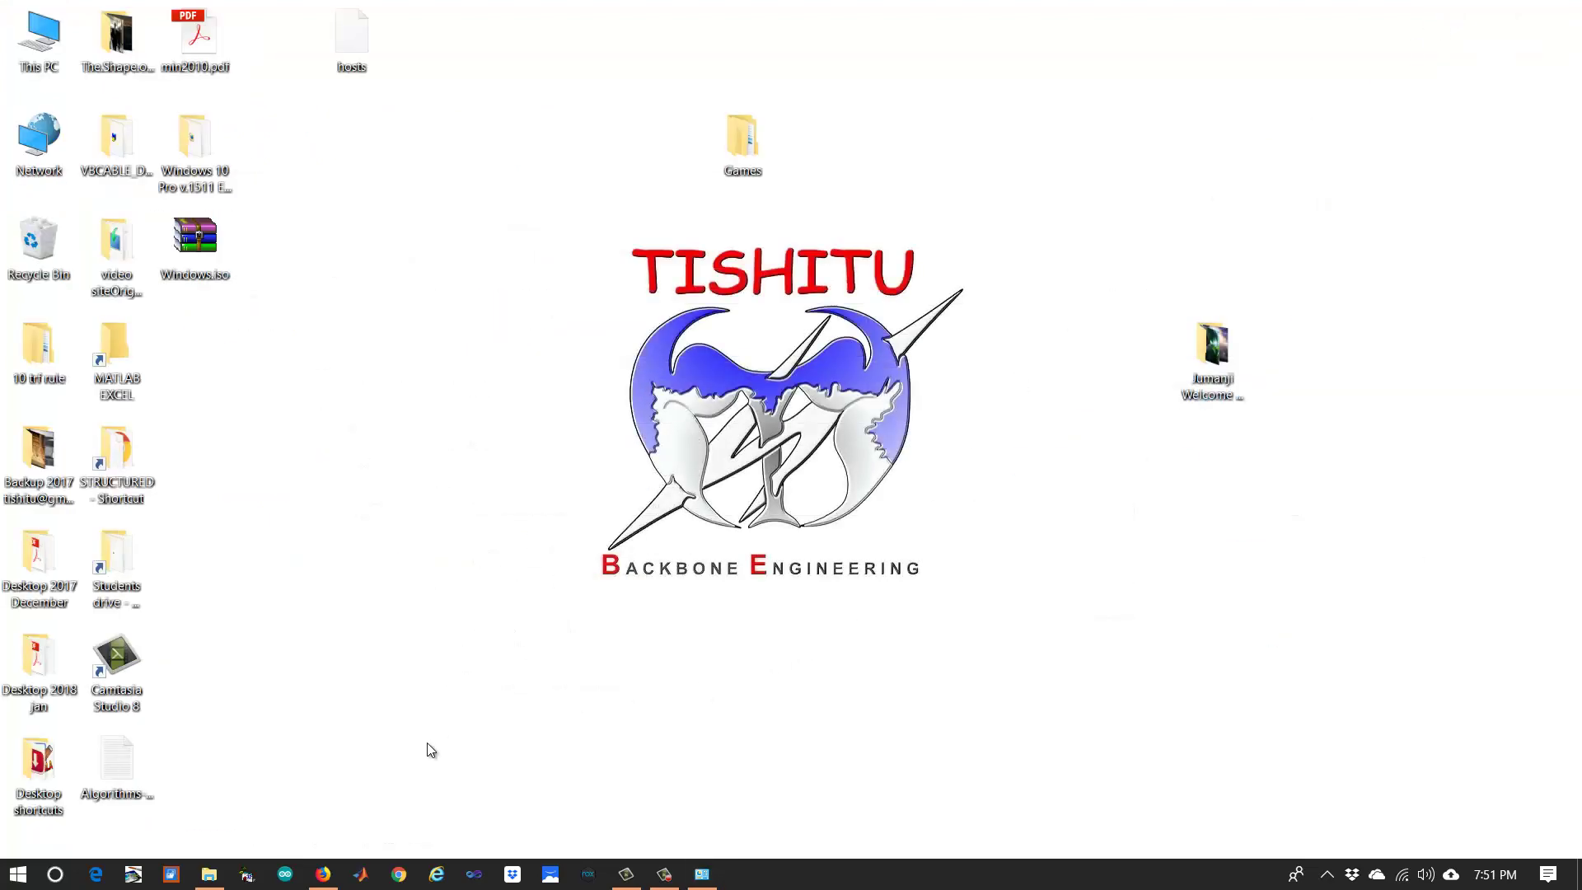
Save the Windows 64-bit fritzing.0.9.3b.64.pc.zip and watch it finish in the Downloads panel.
click(324, 873)
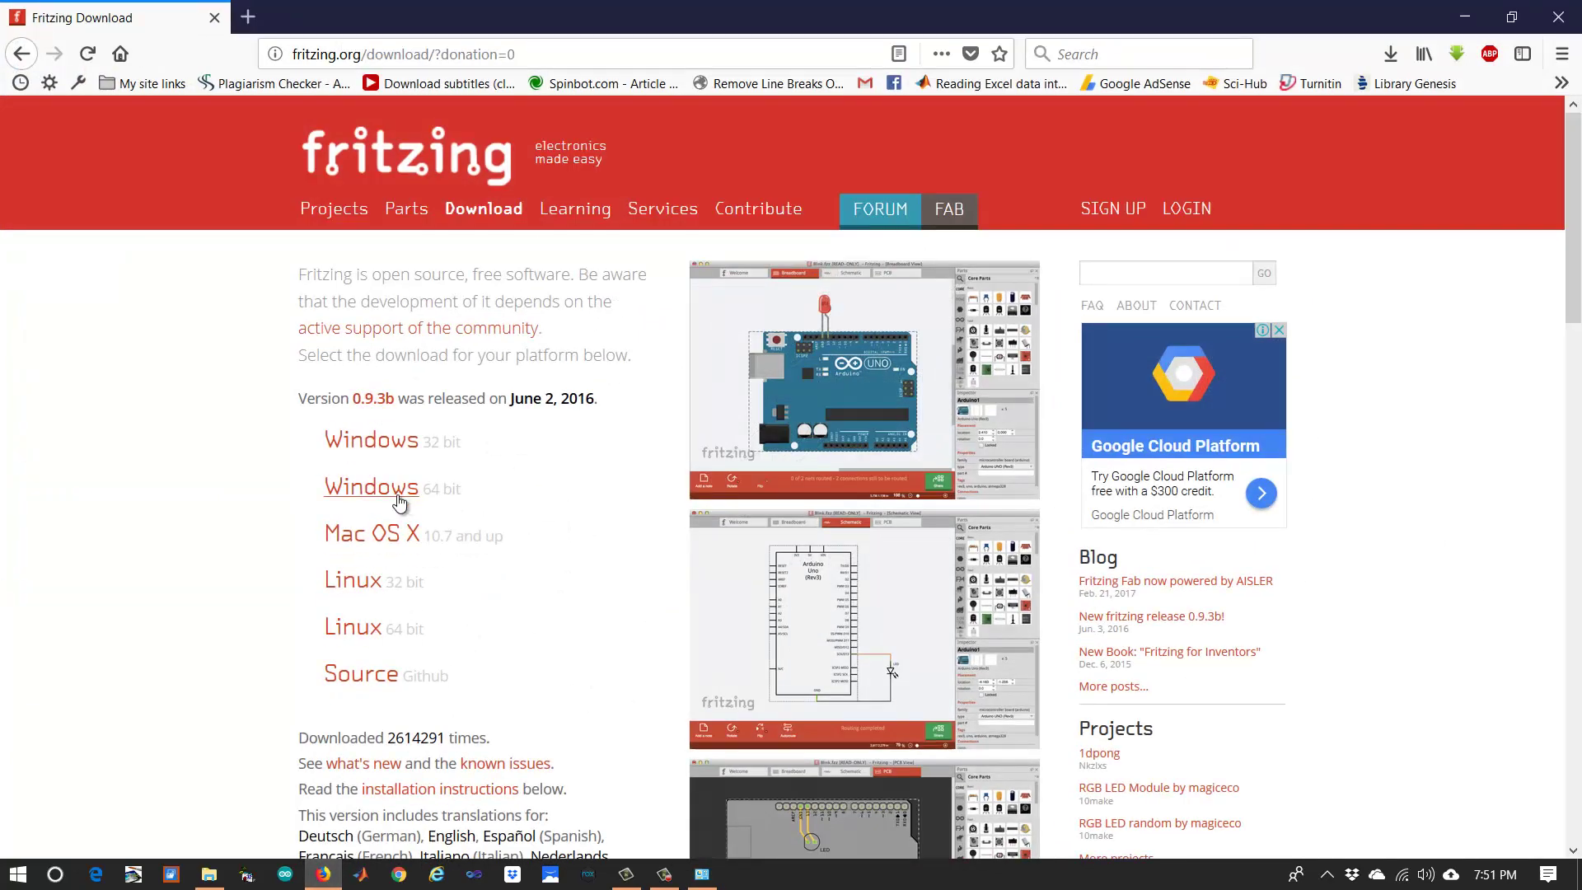
click(398, 499)
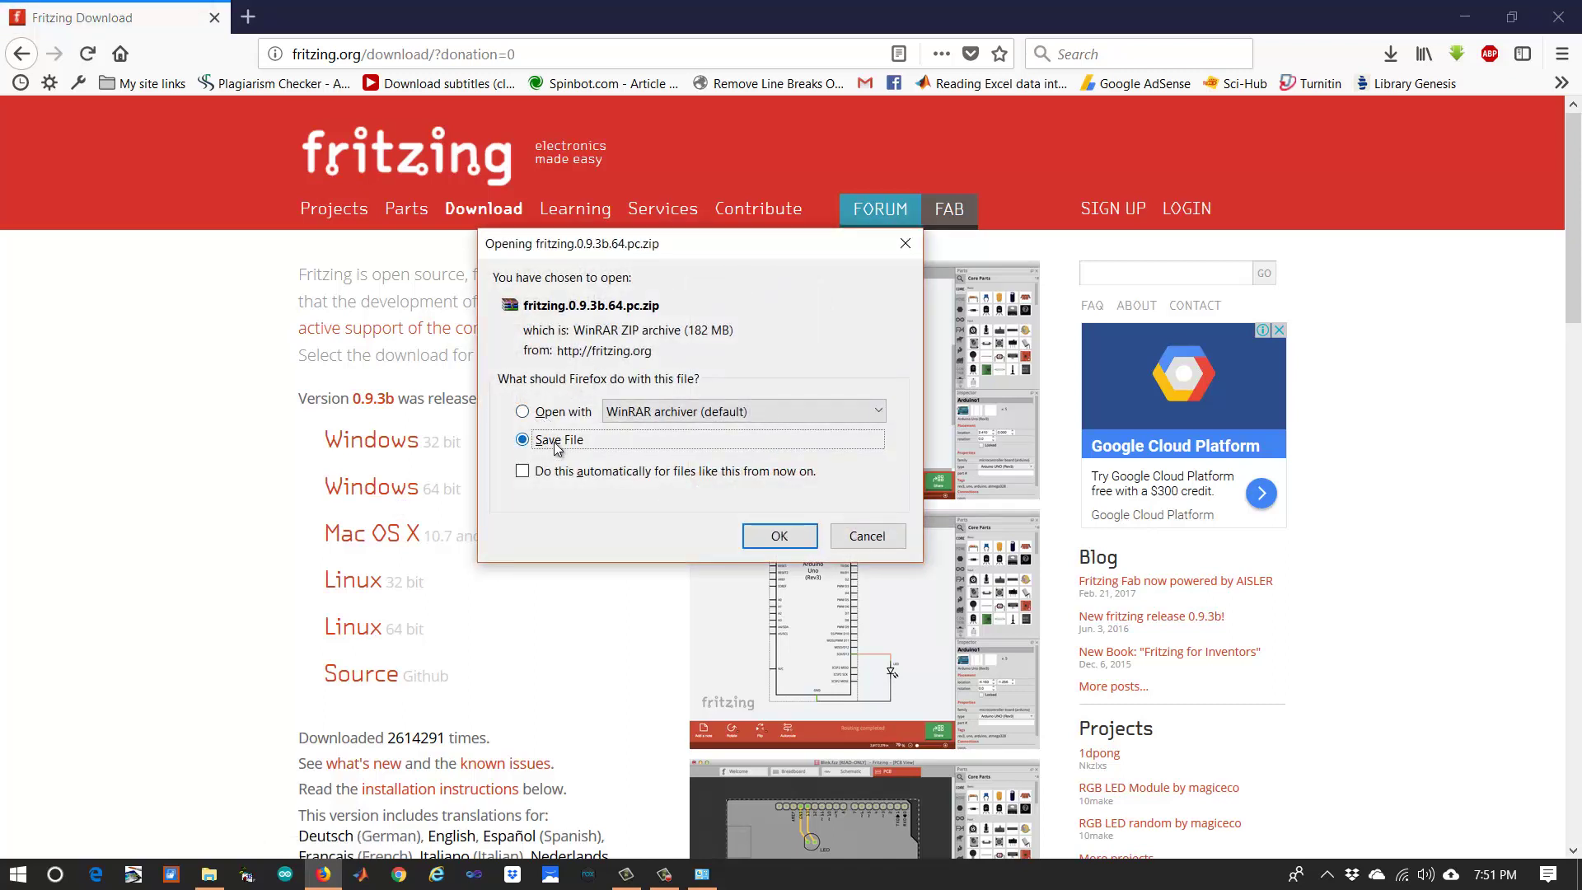
click(773, 542)
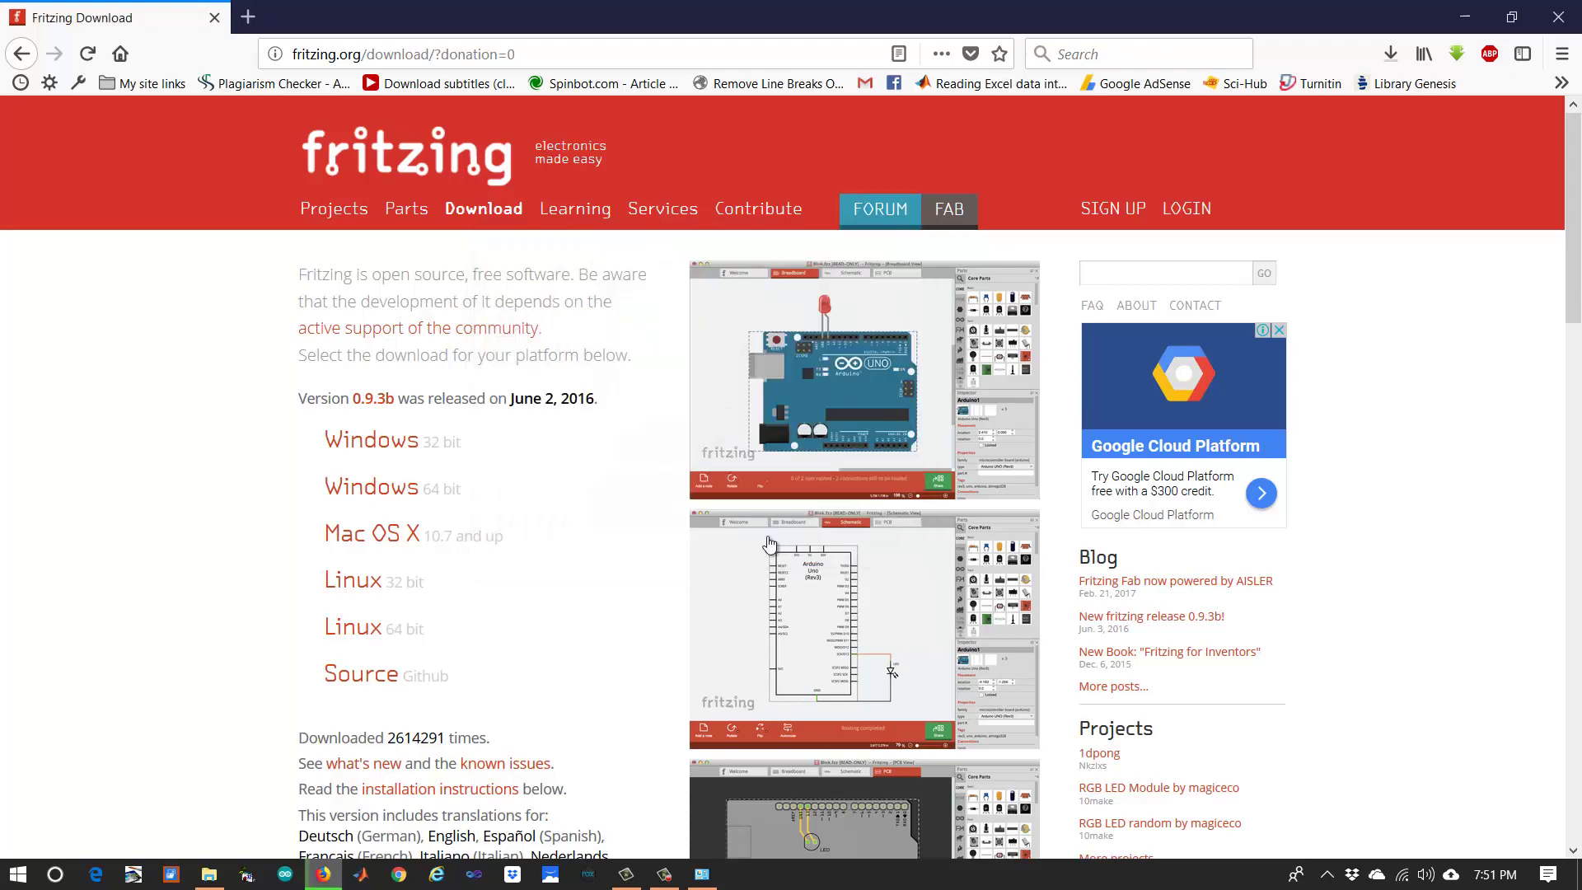
click(1391, 56)
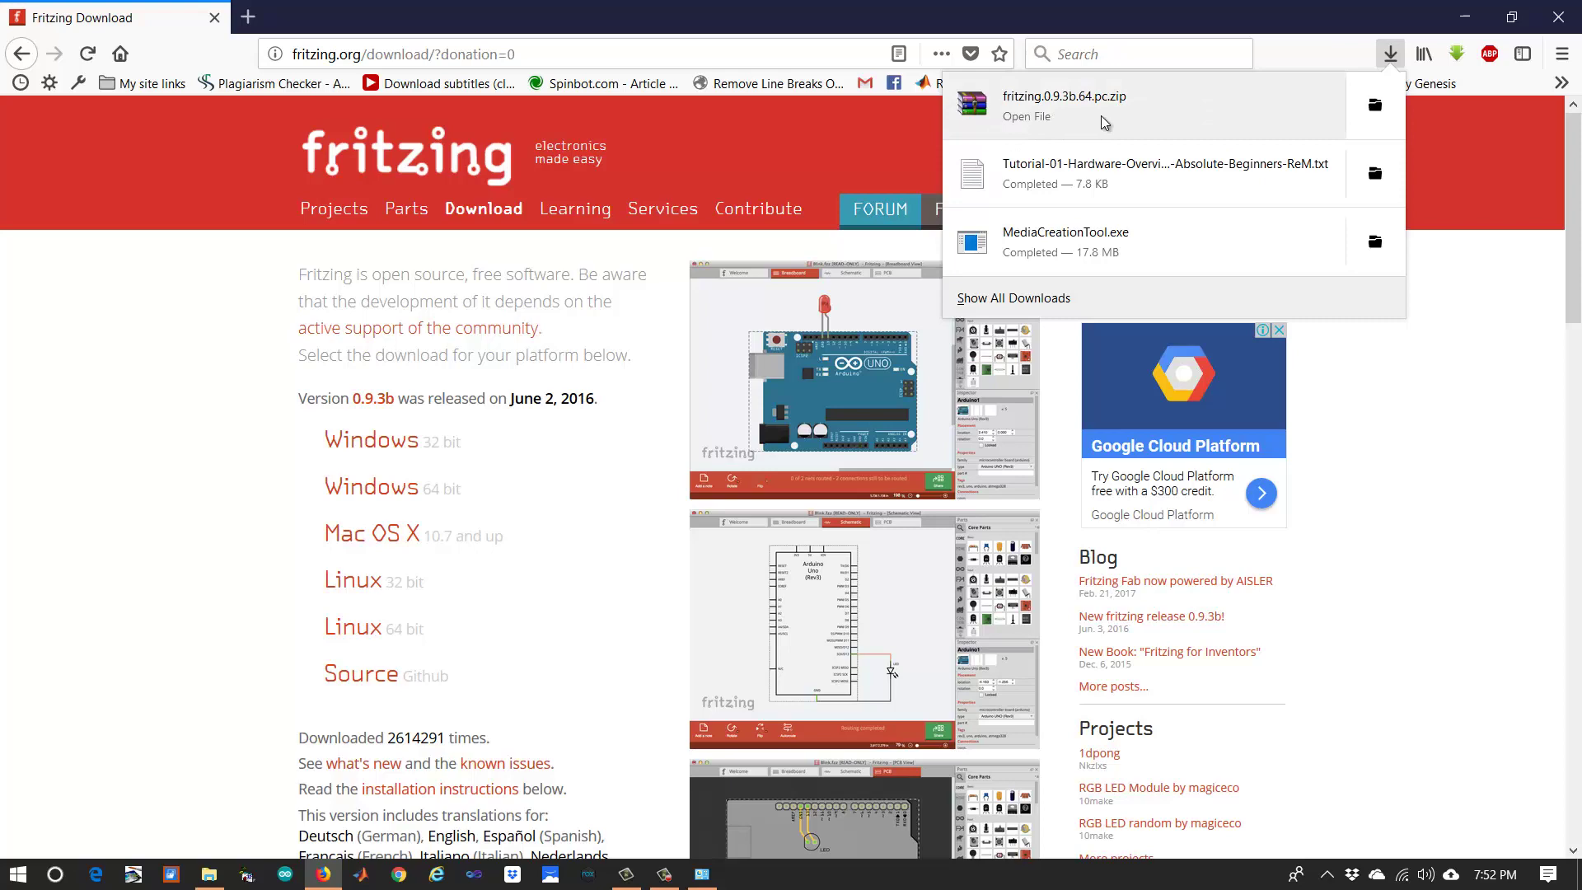
Extract the zip to fritzing.0.9.3b.64.pc\ and open the inner folder holding Fritzing.exe.
click(1374, 107)
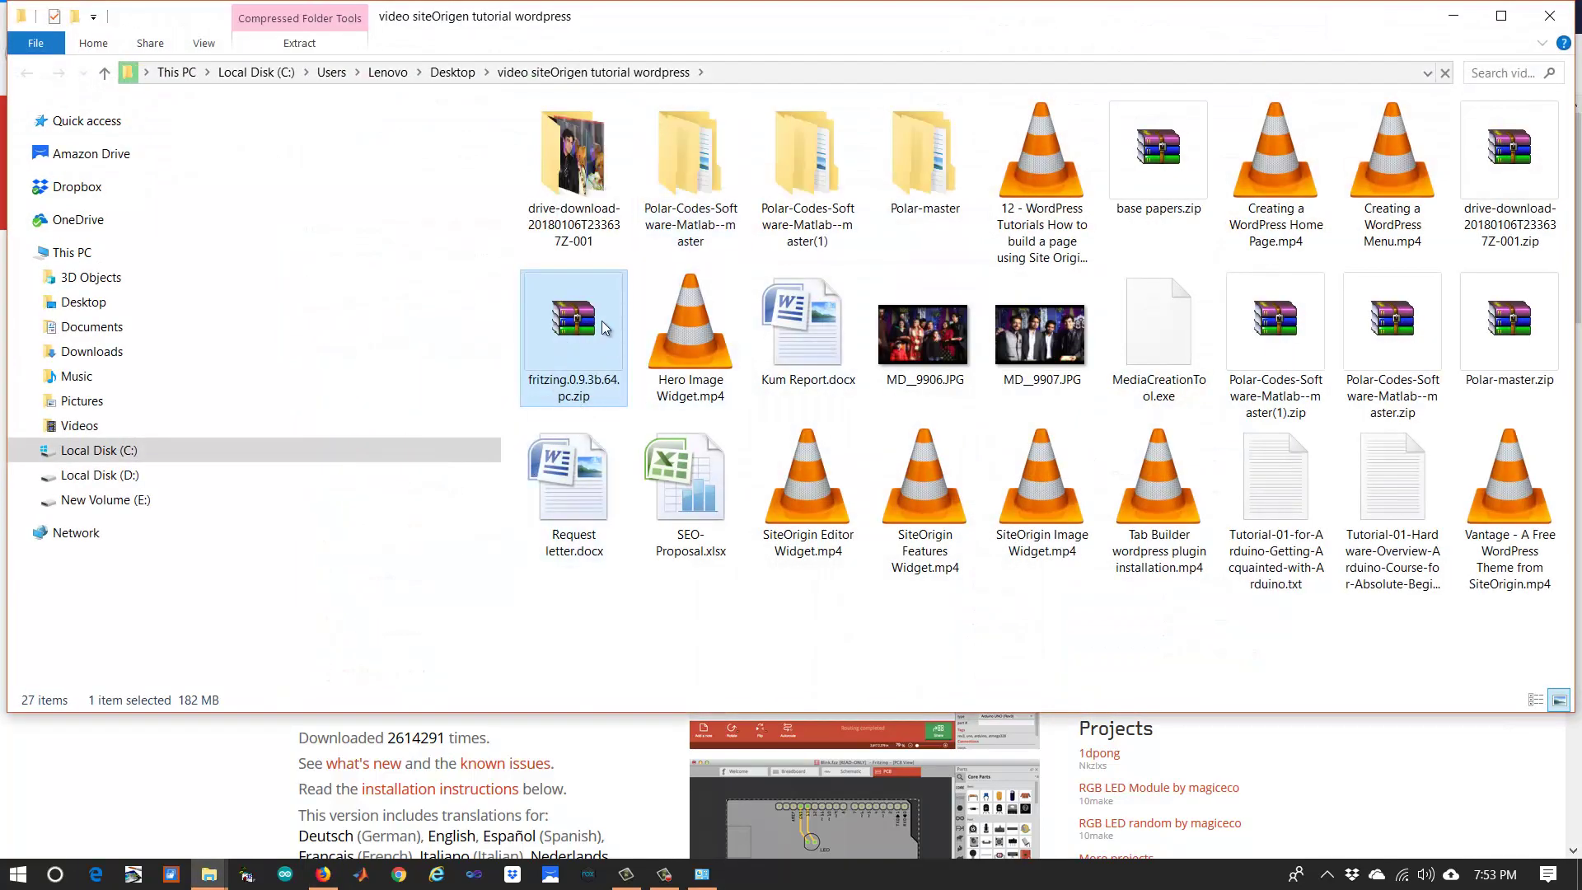
right_click(584, 328)
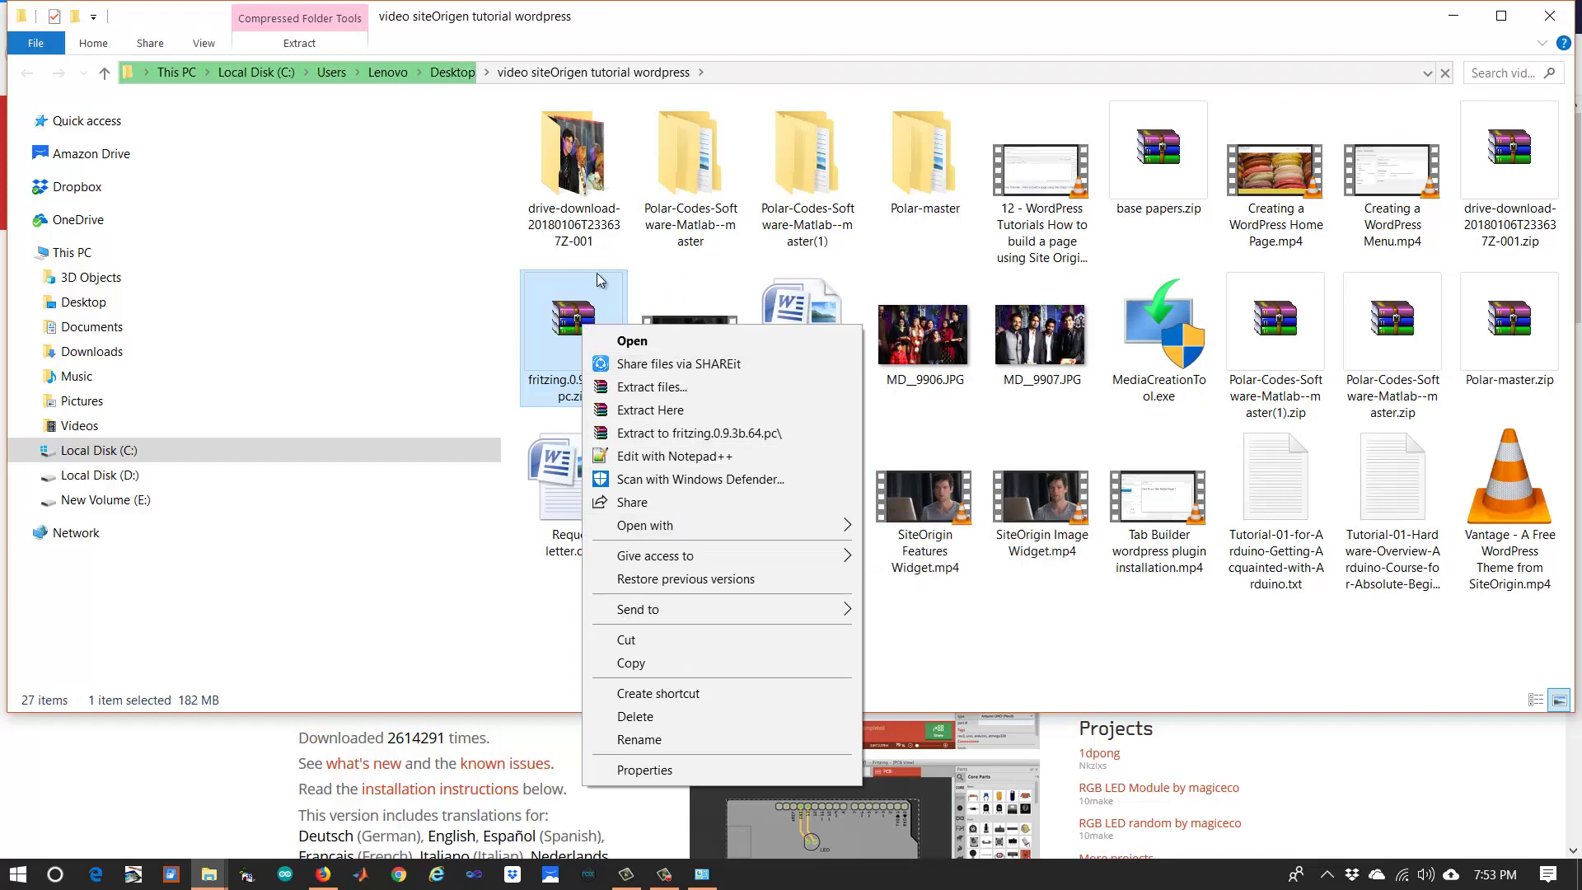
click(698, 433)
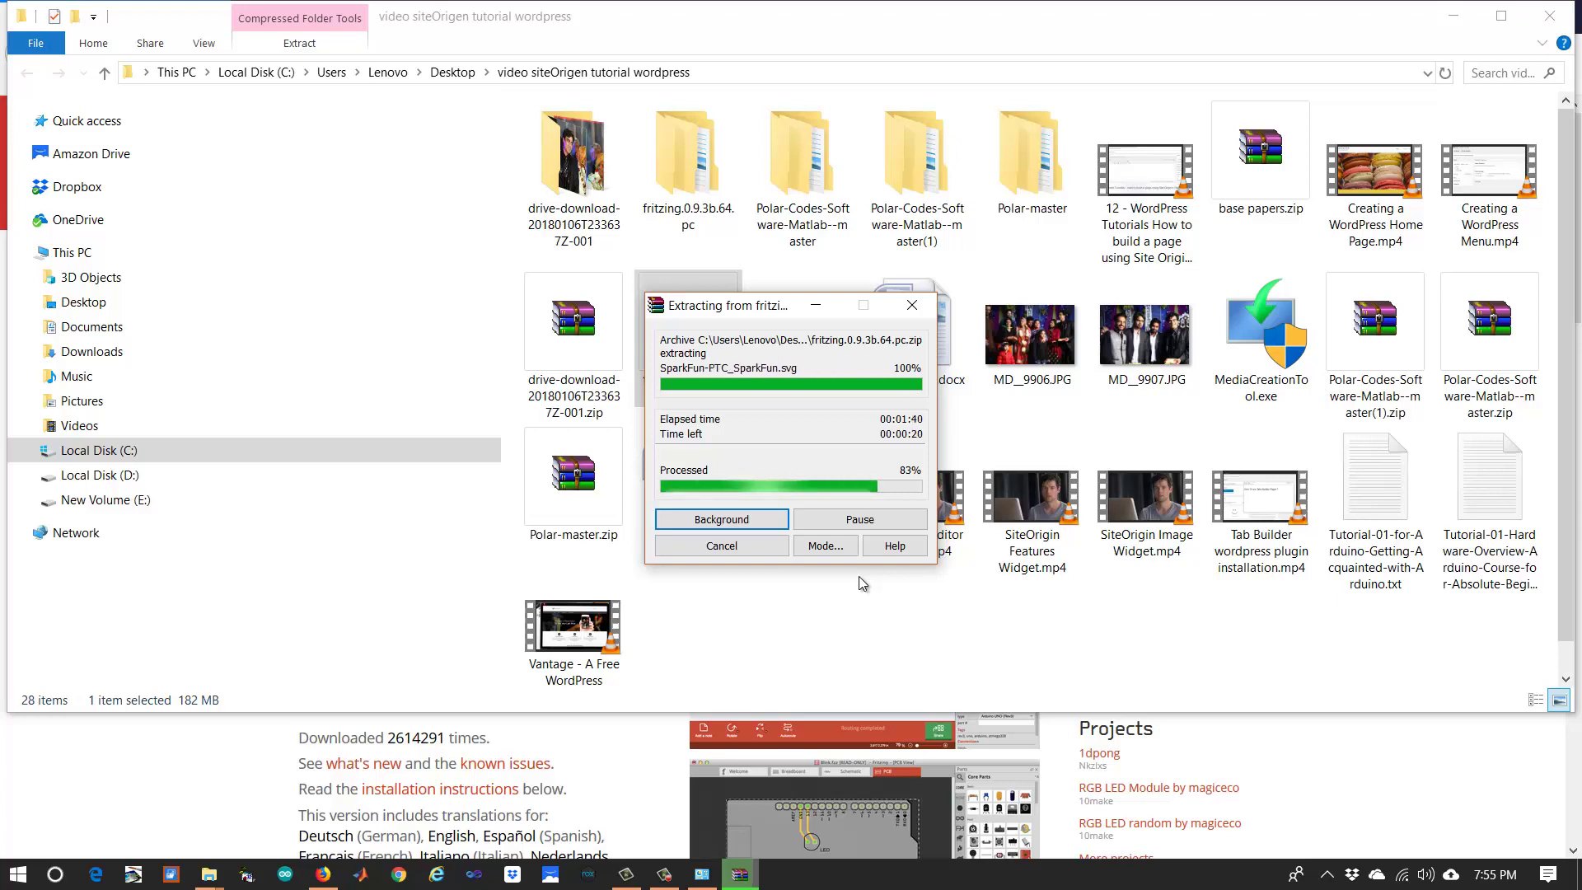
double_click(703, 163)
double_click(631, 139)
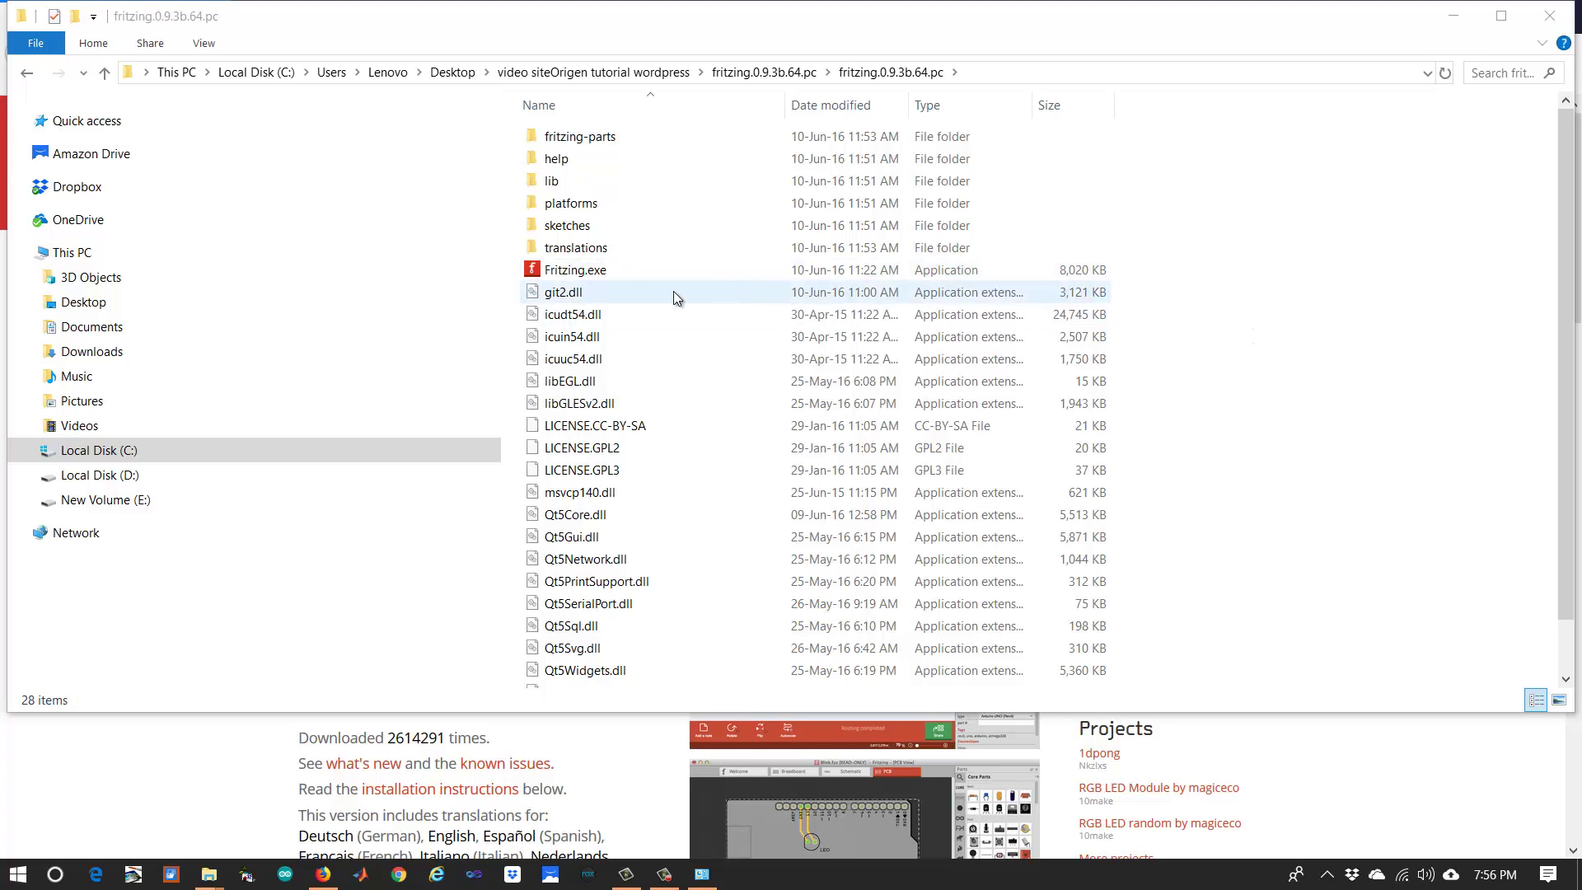
Launch Fritzing.exe, install the parts library update, close it and relaunch Fritzing.
click(575, 274)
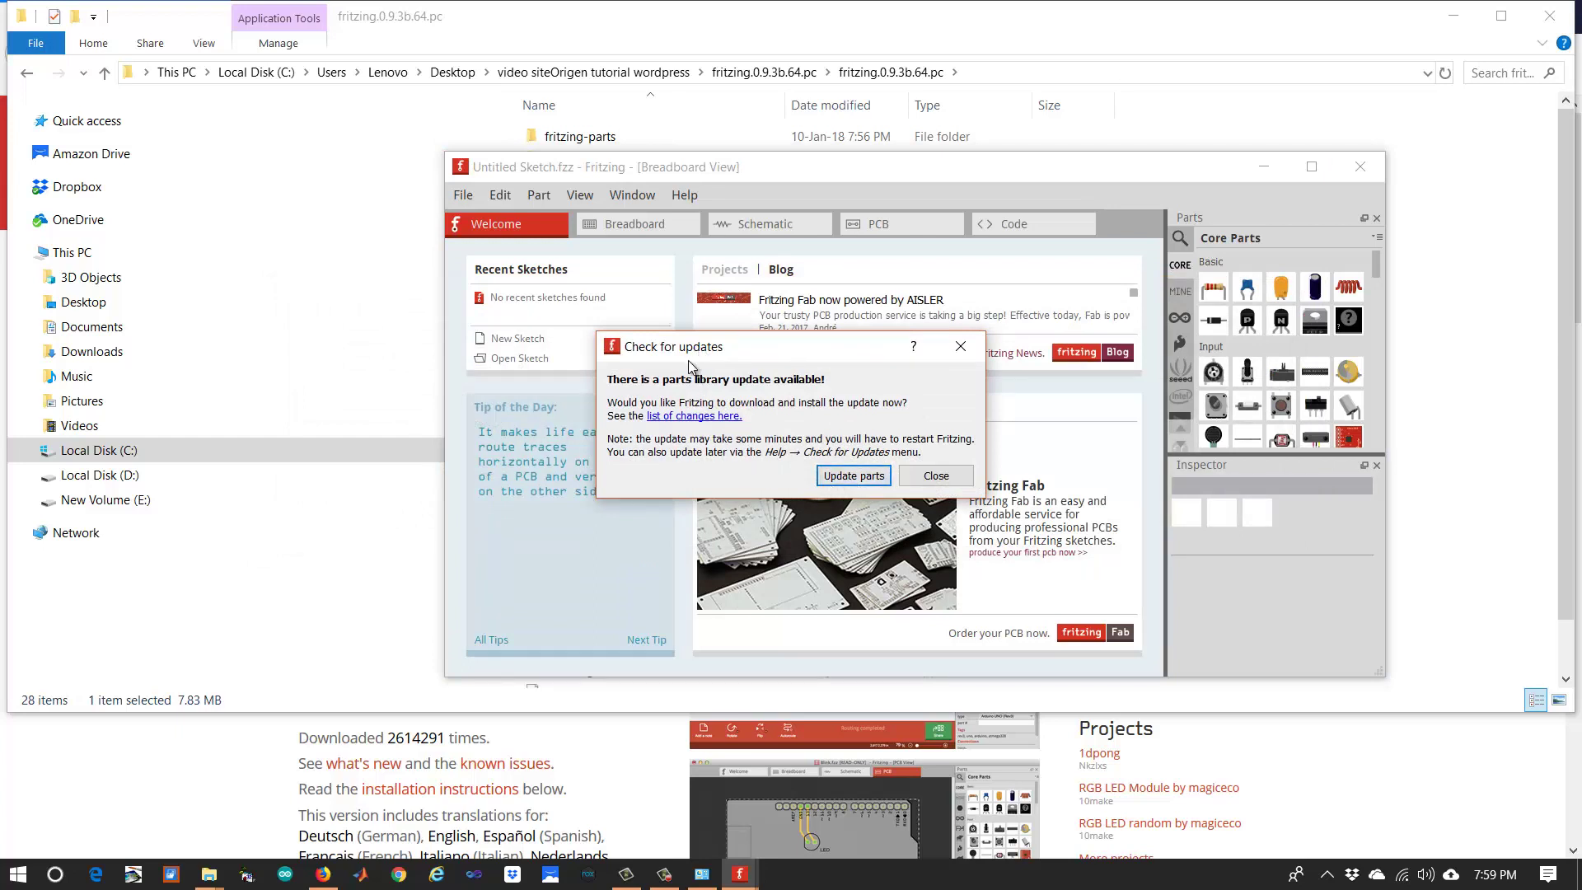
click(854, 475)
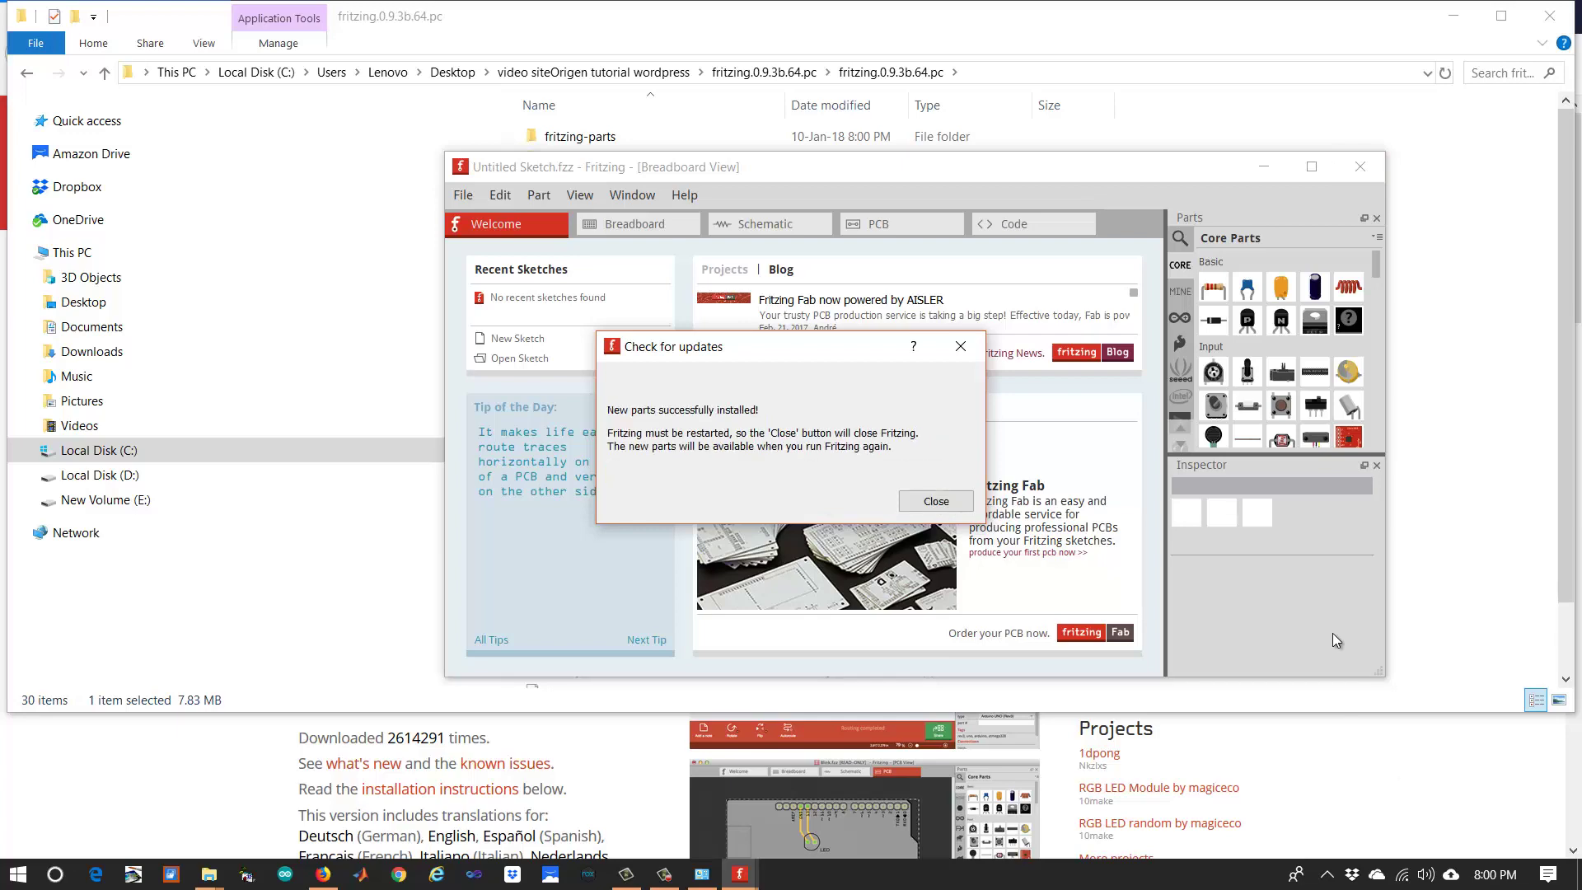
click(936, 501)
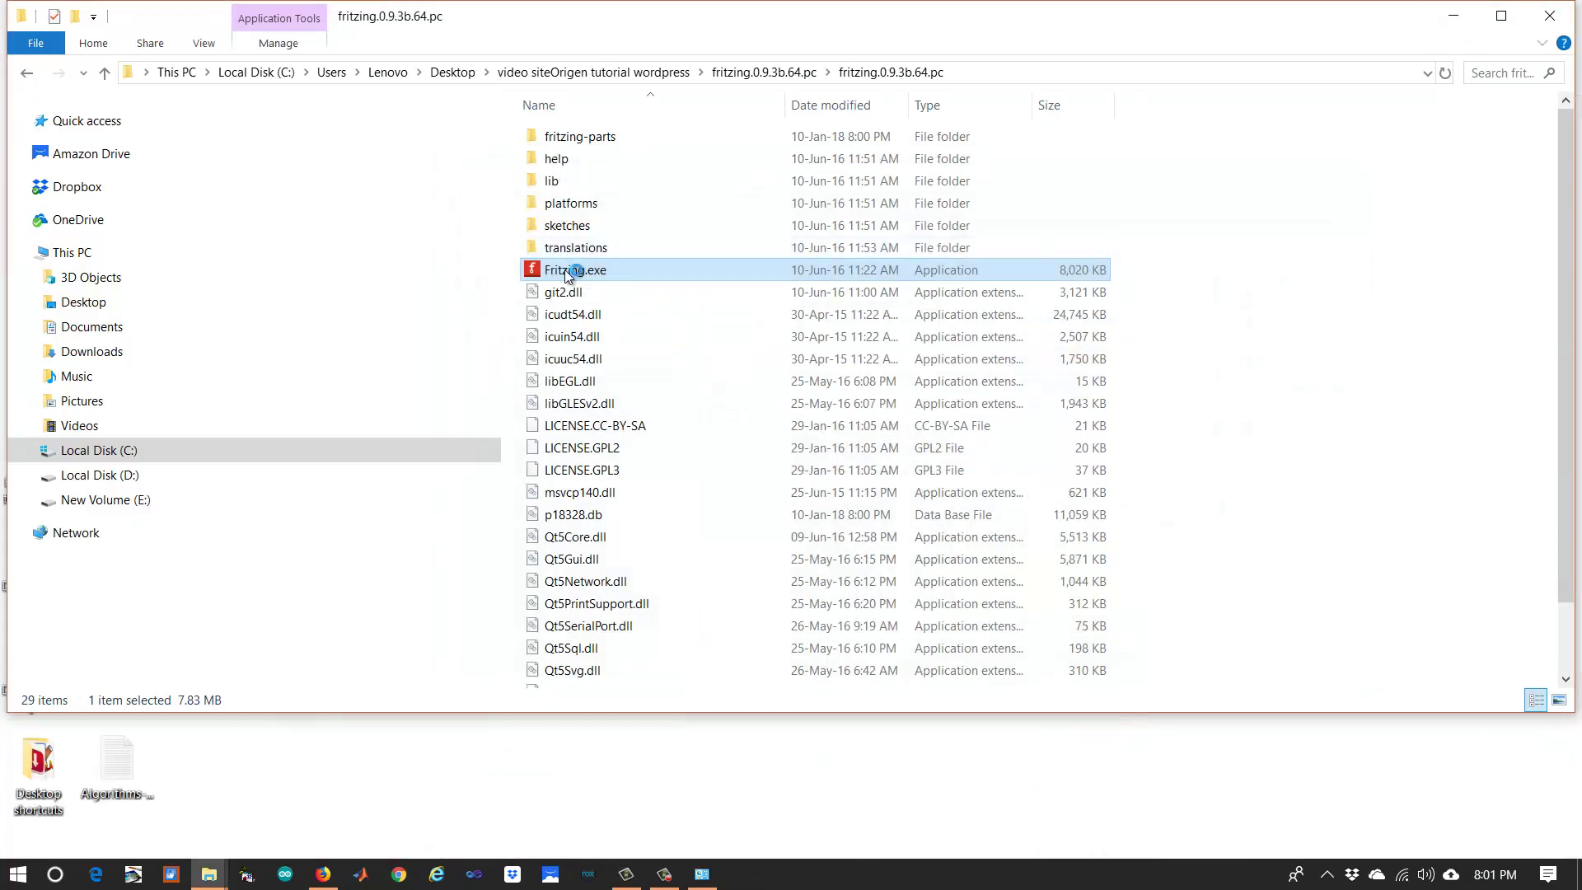
double_click(568, 273)
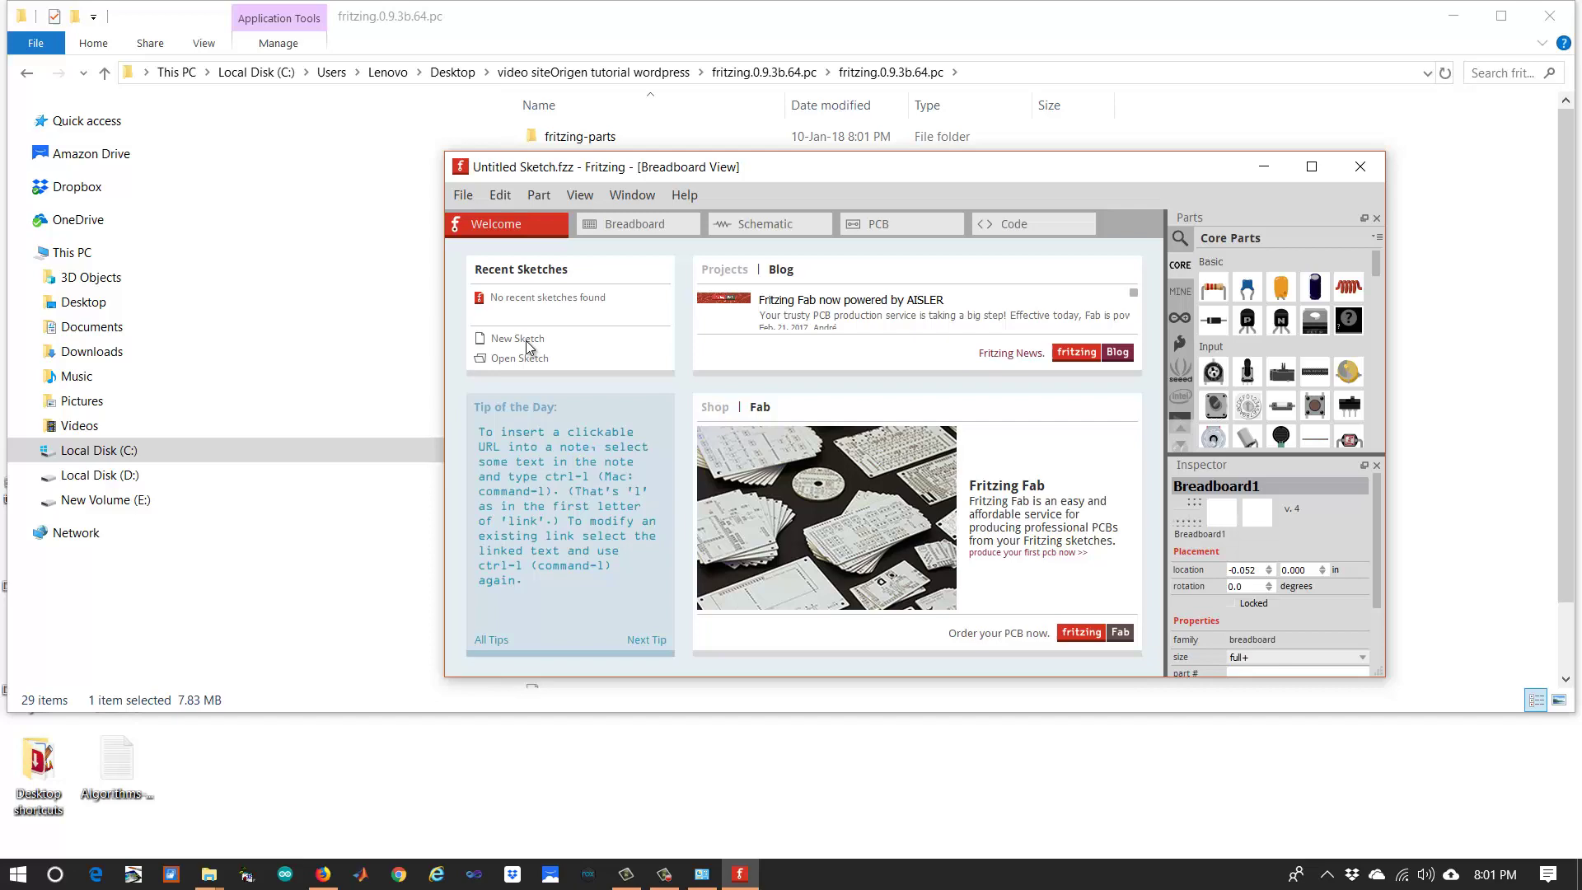
Start a new sketch, reposition the breadboard and seat a 220Ω resistor and rectifier diode on it.
click(525, 340)
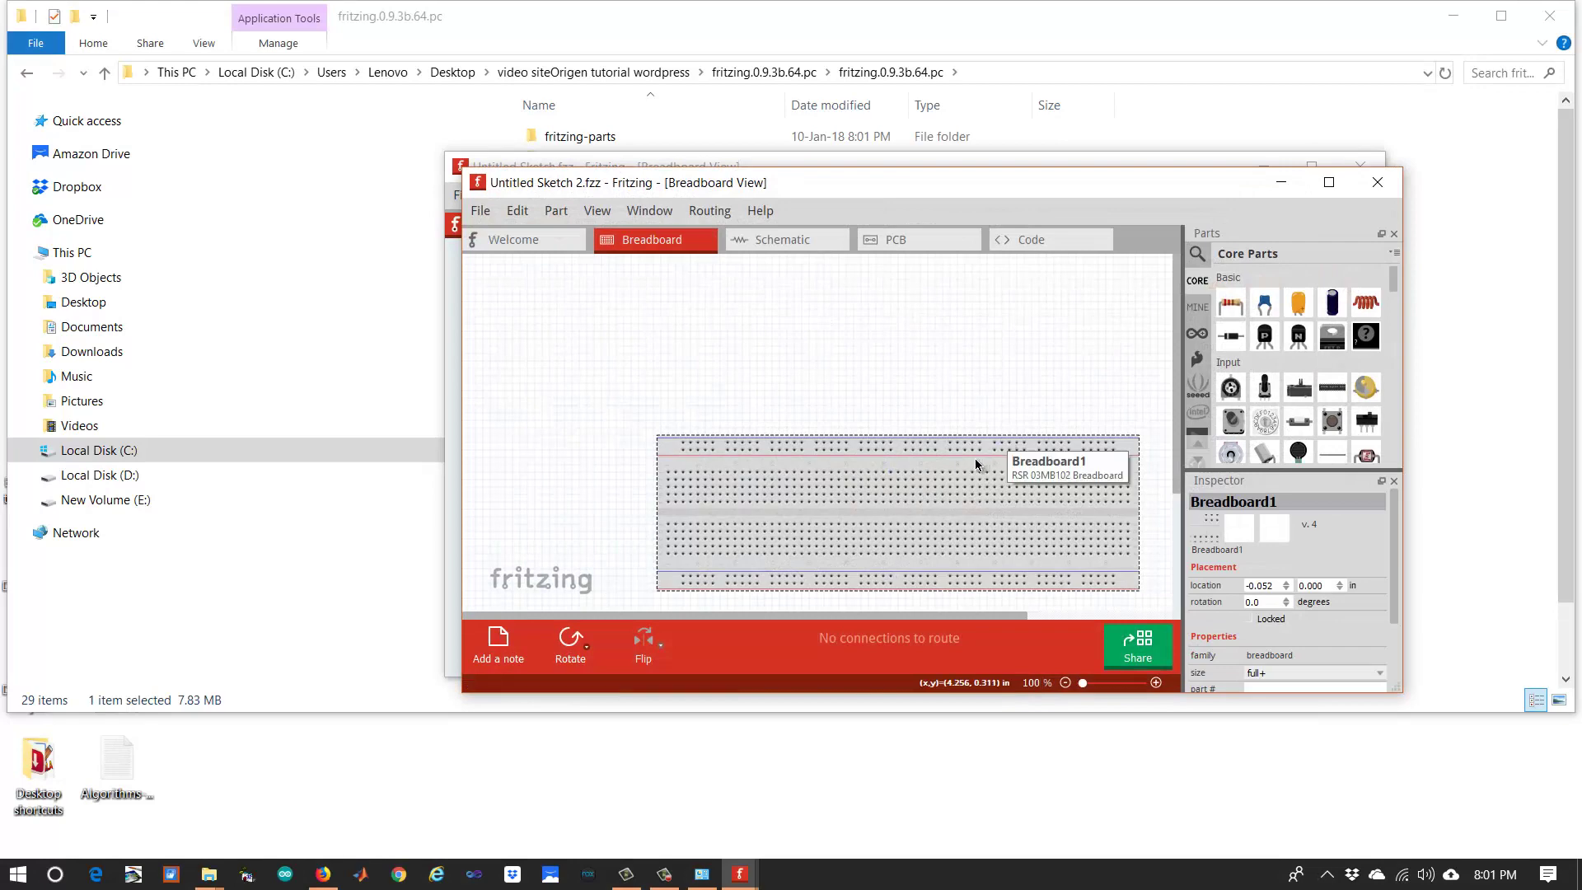
drag(958, 442, 877, 338)
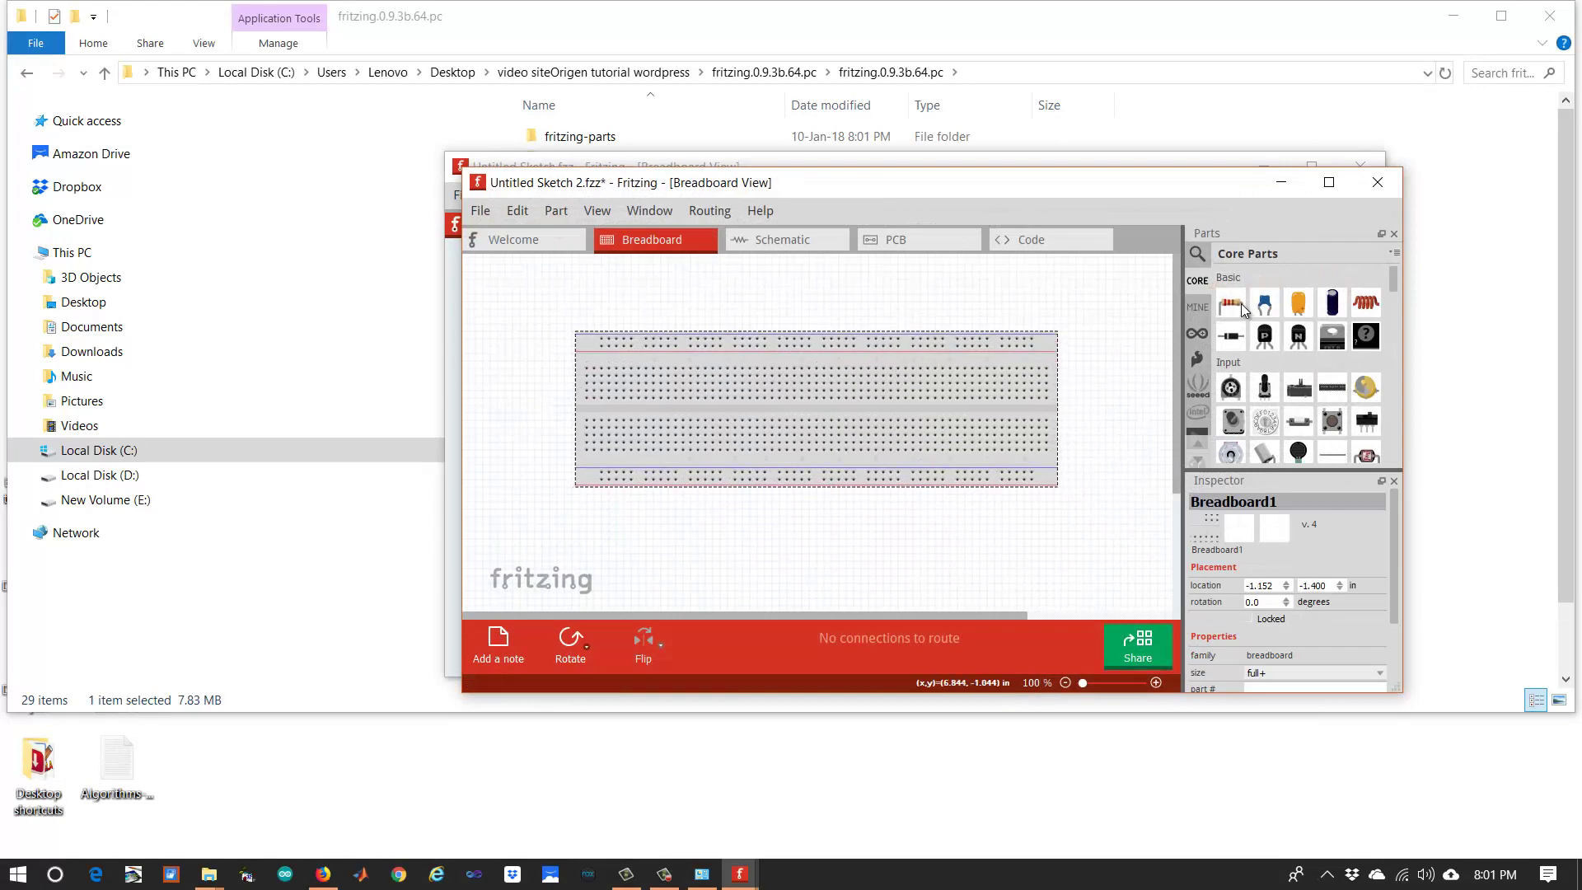
drag(1241, 306, 880, 368)
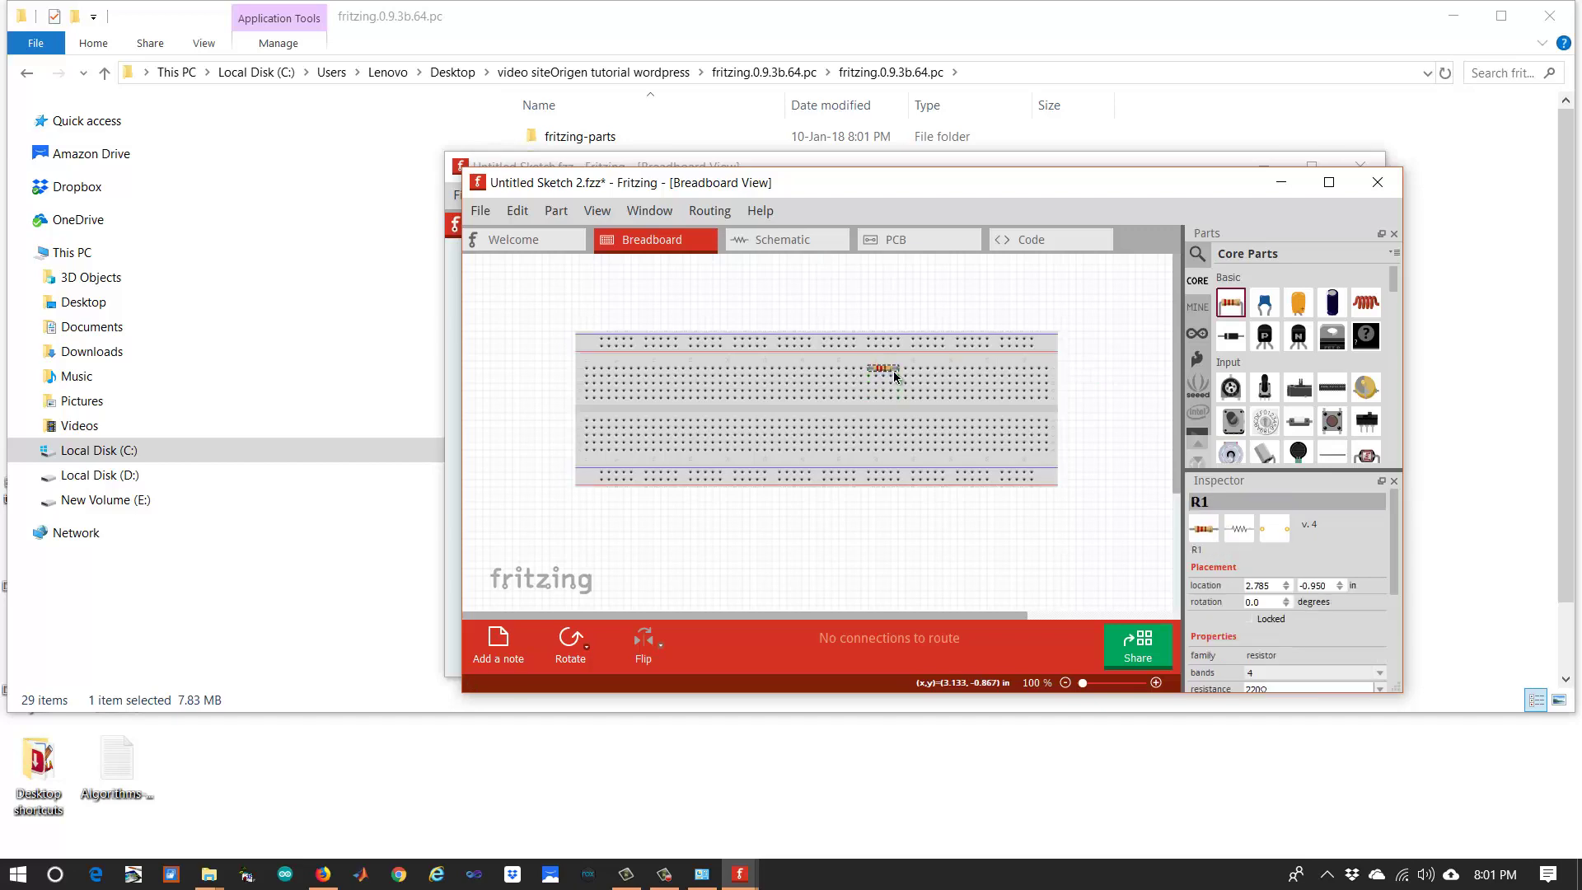
scroll(894, 376, up, 1)
scroll(894, 377, up, 2)
scroll(893, 375, up, 2)
scroll(894, 377, up, 2)
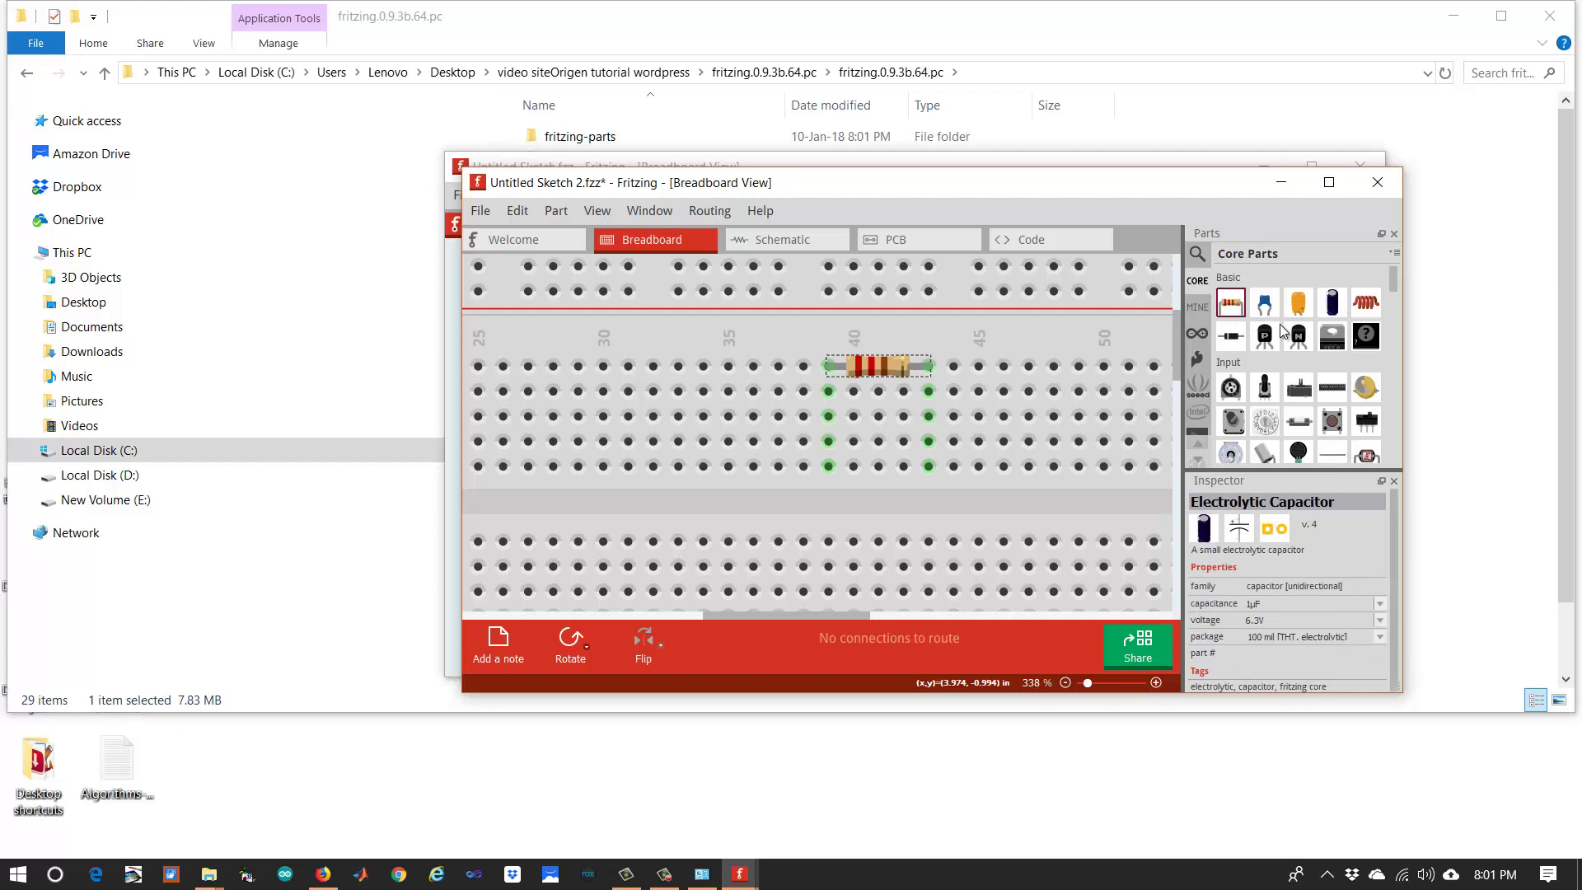
drag(1234, 346, 771, 388)
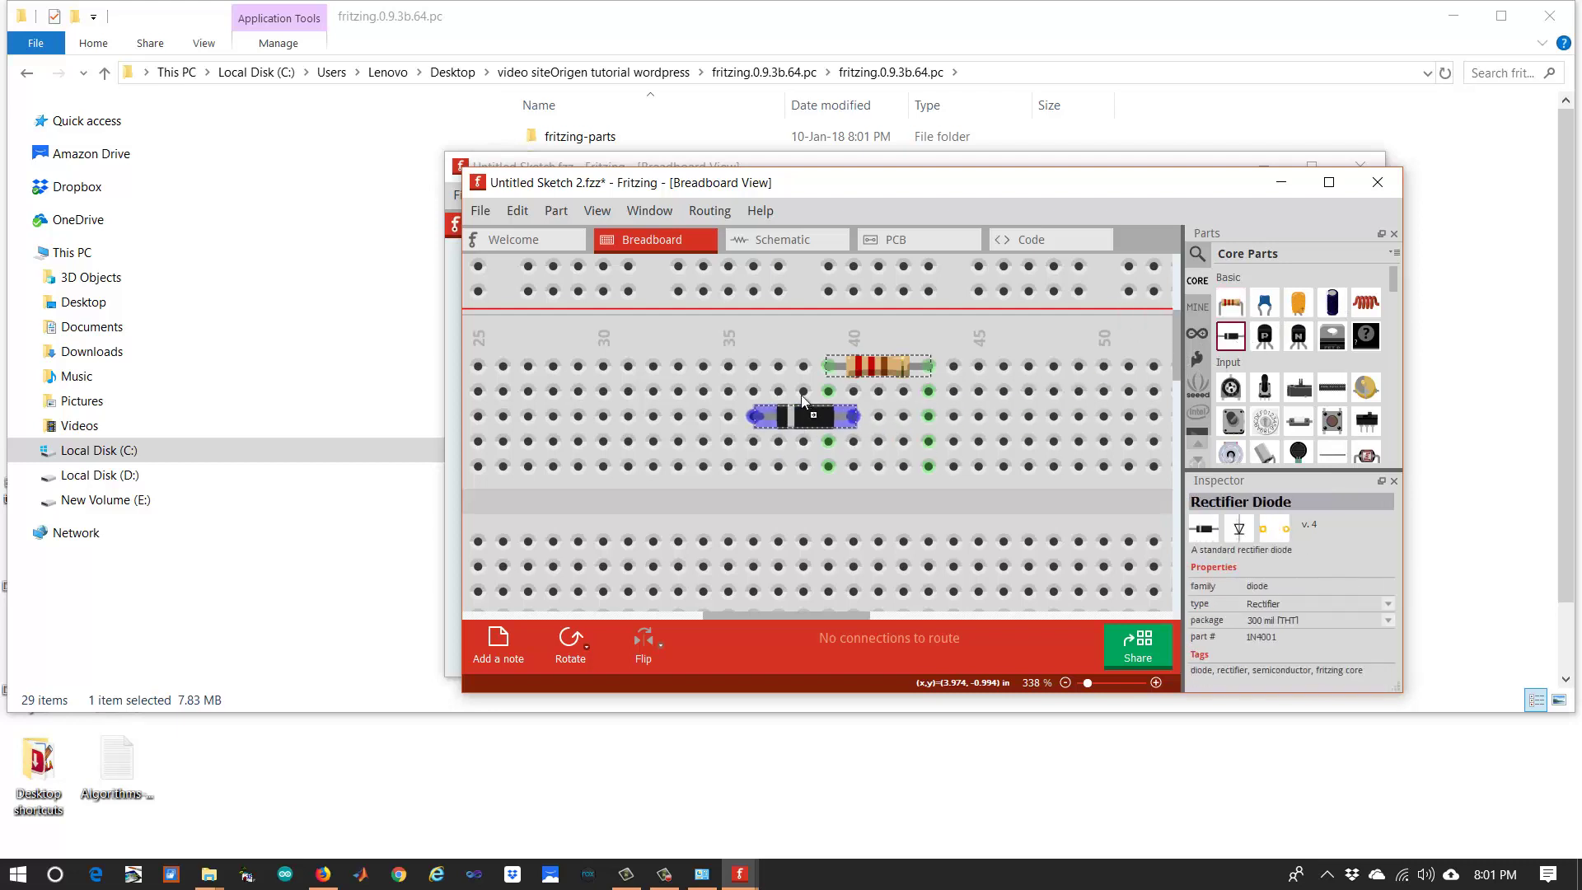
drag(772, 388, 774, 391)
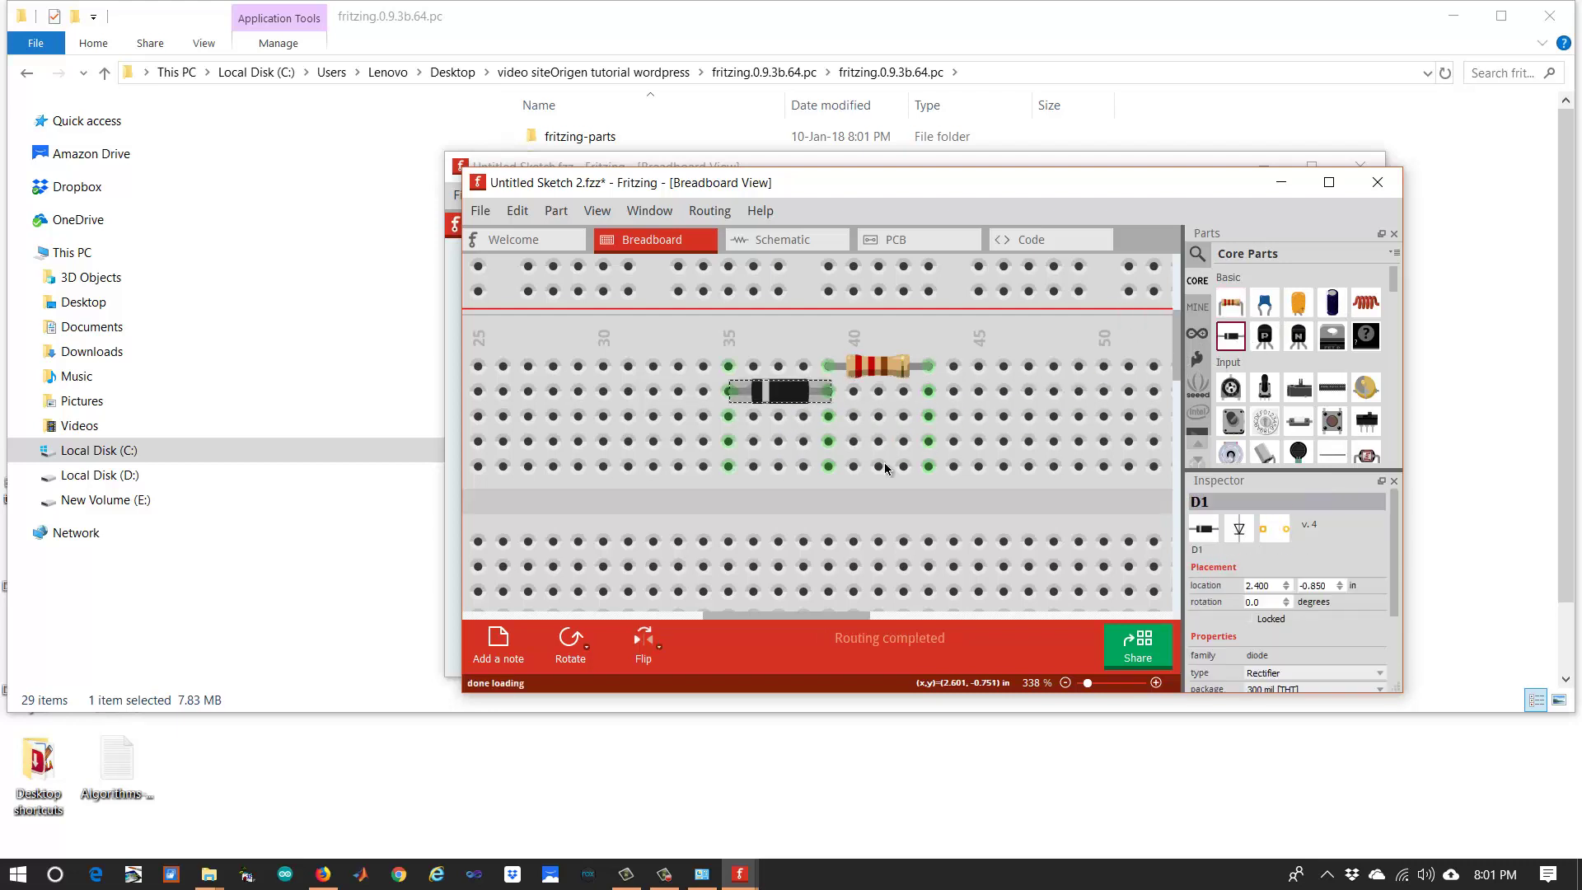
scroll(905, 470, down, 3)
scroll(907, 470, down, 2)
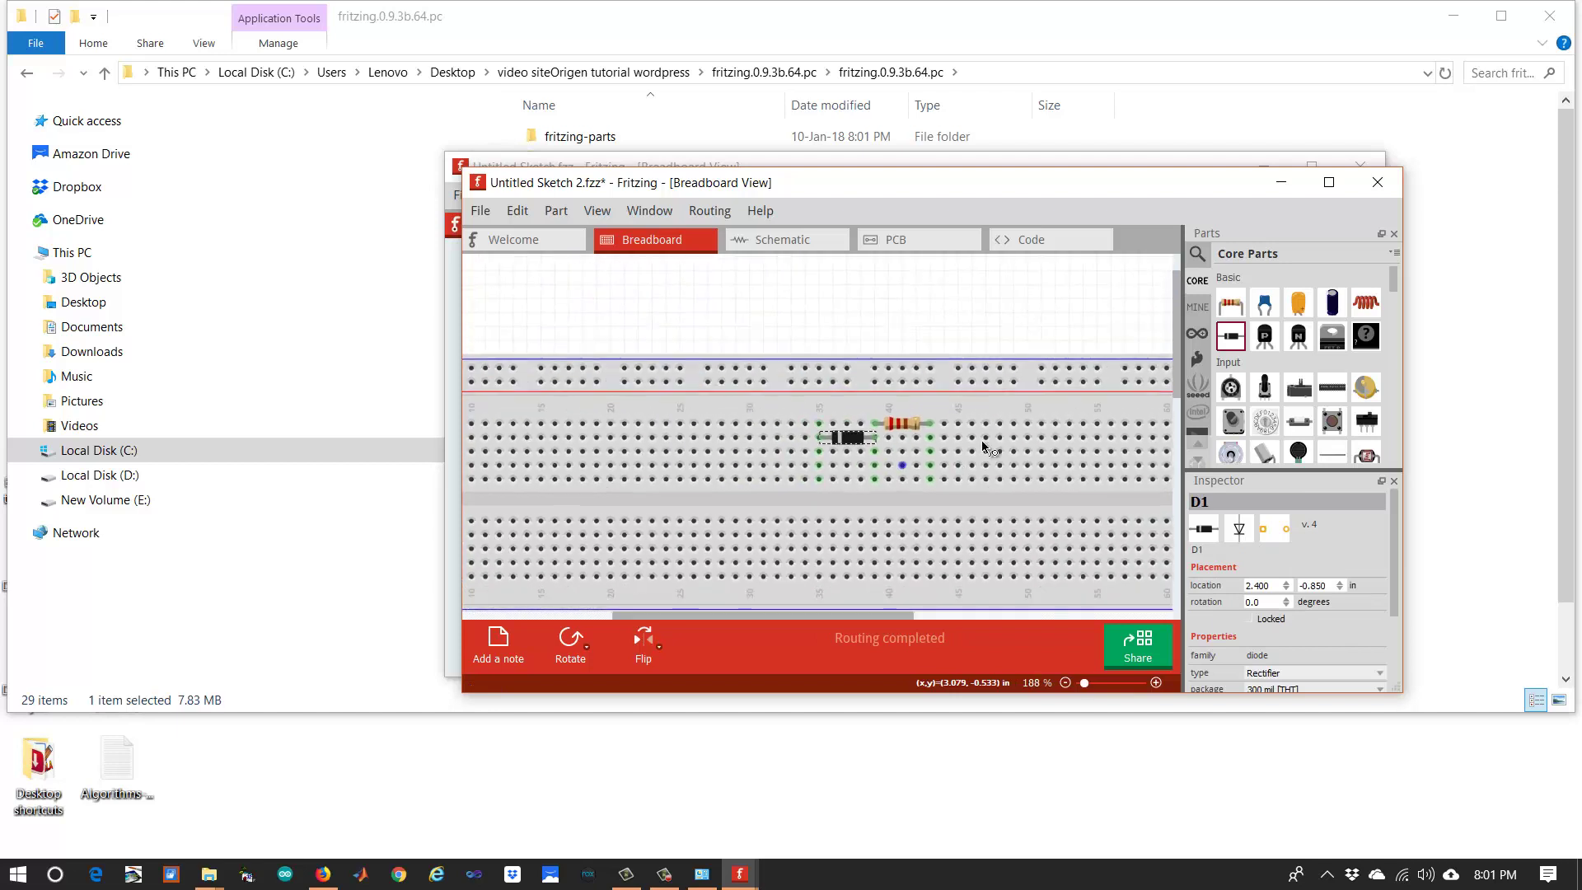
Switch the Parts panel to search and run a search for arduino.
click(1393, 254)
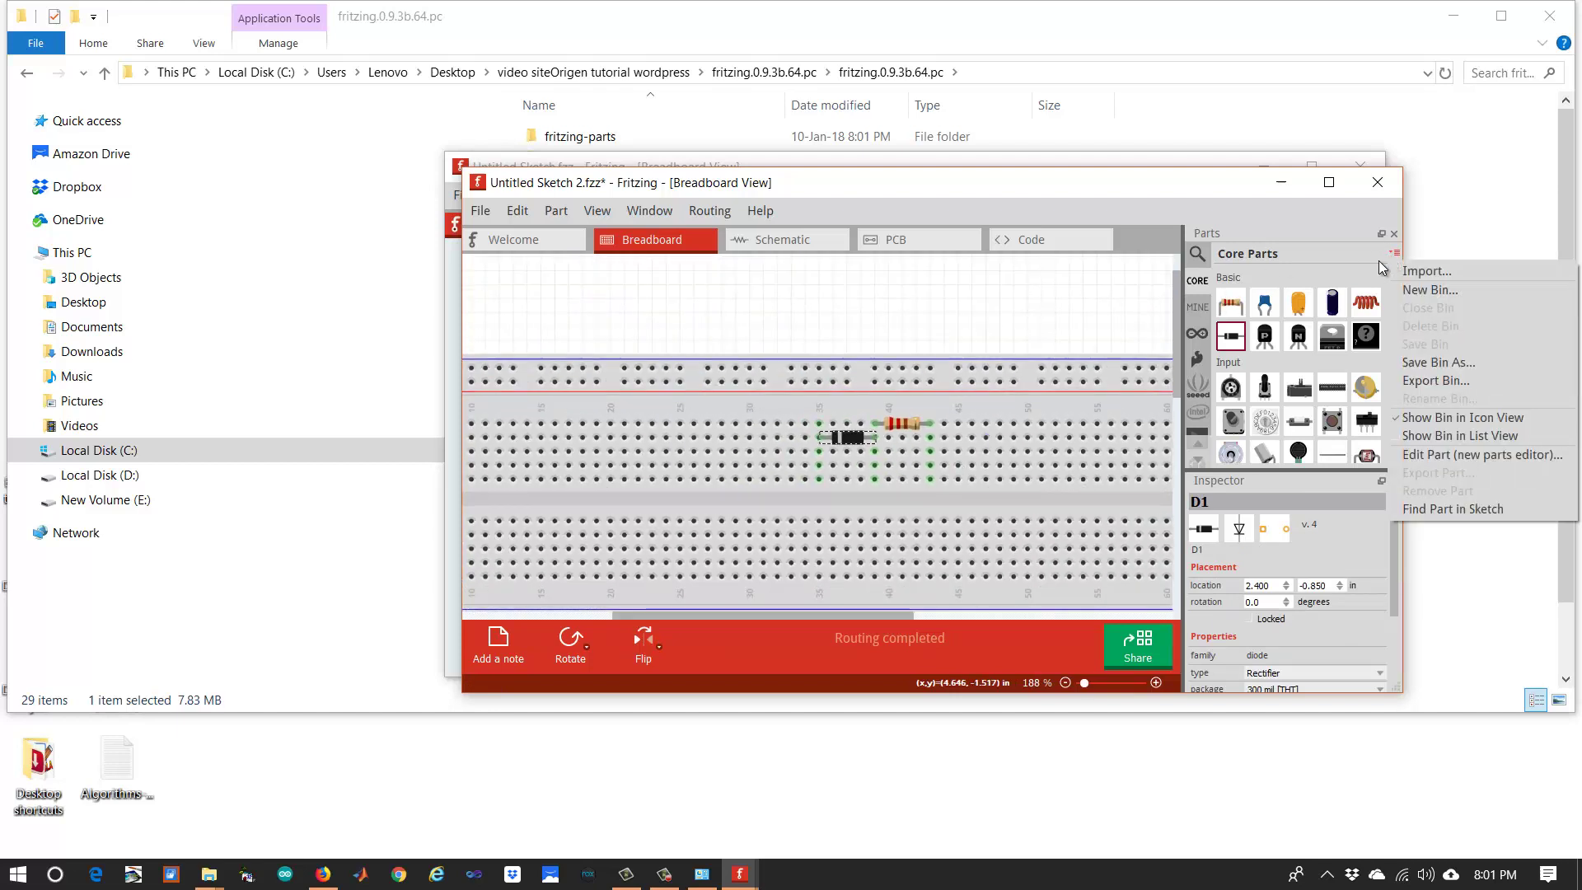
click(1348, 255)
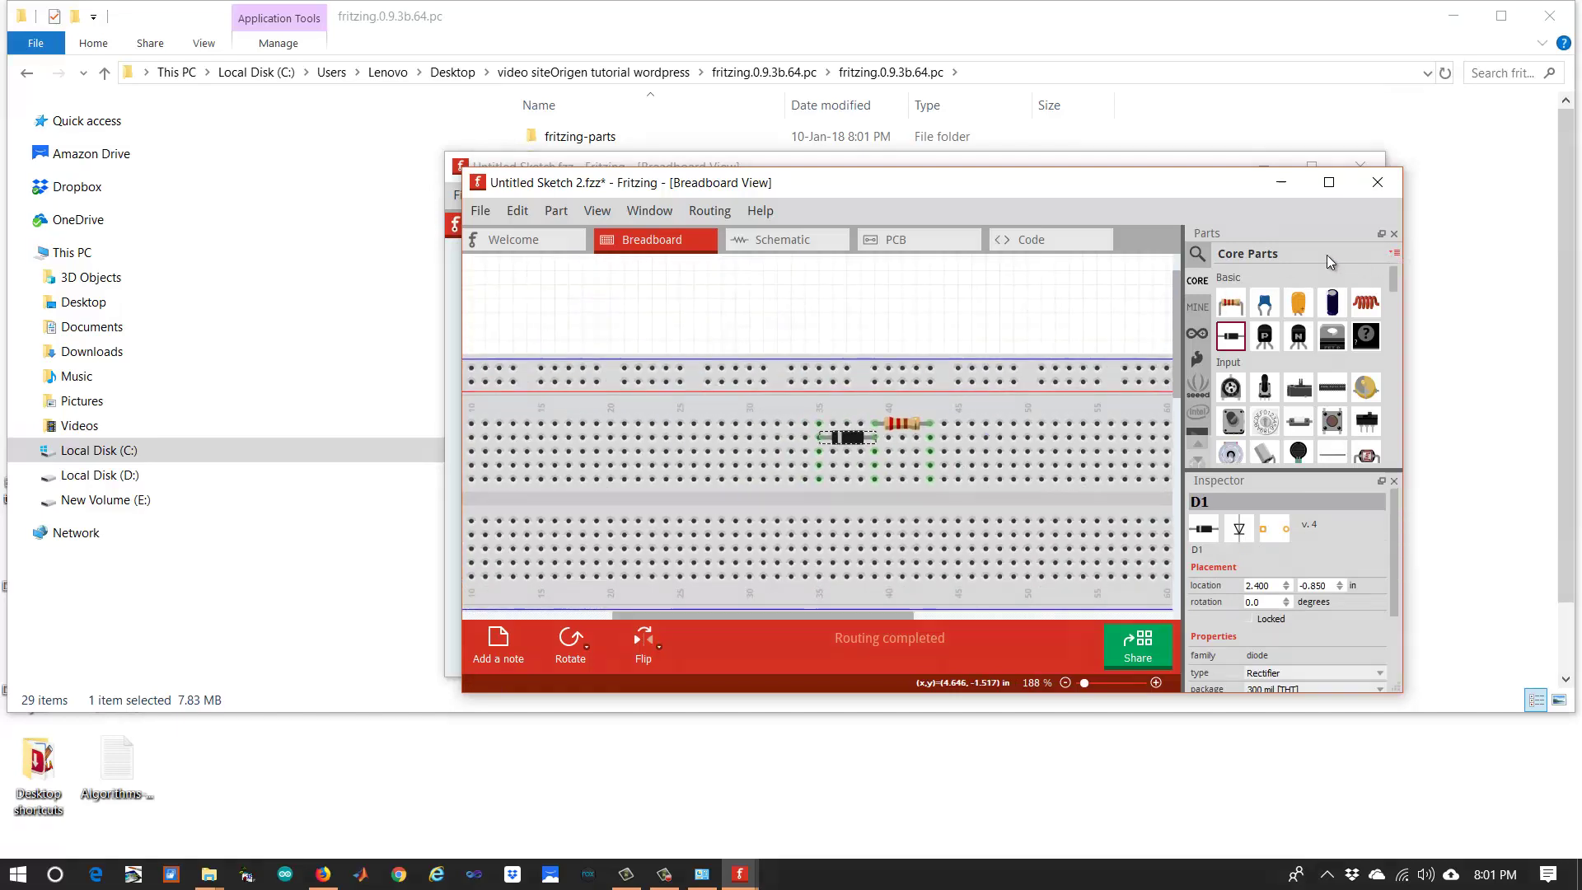
click(1197, 253)
text(arduino)
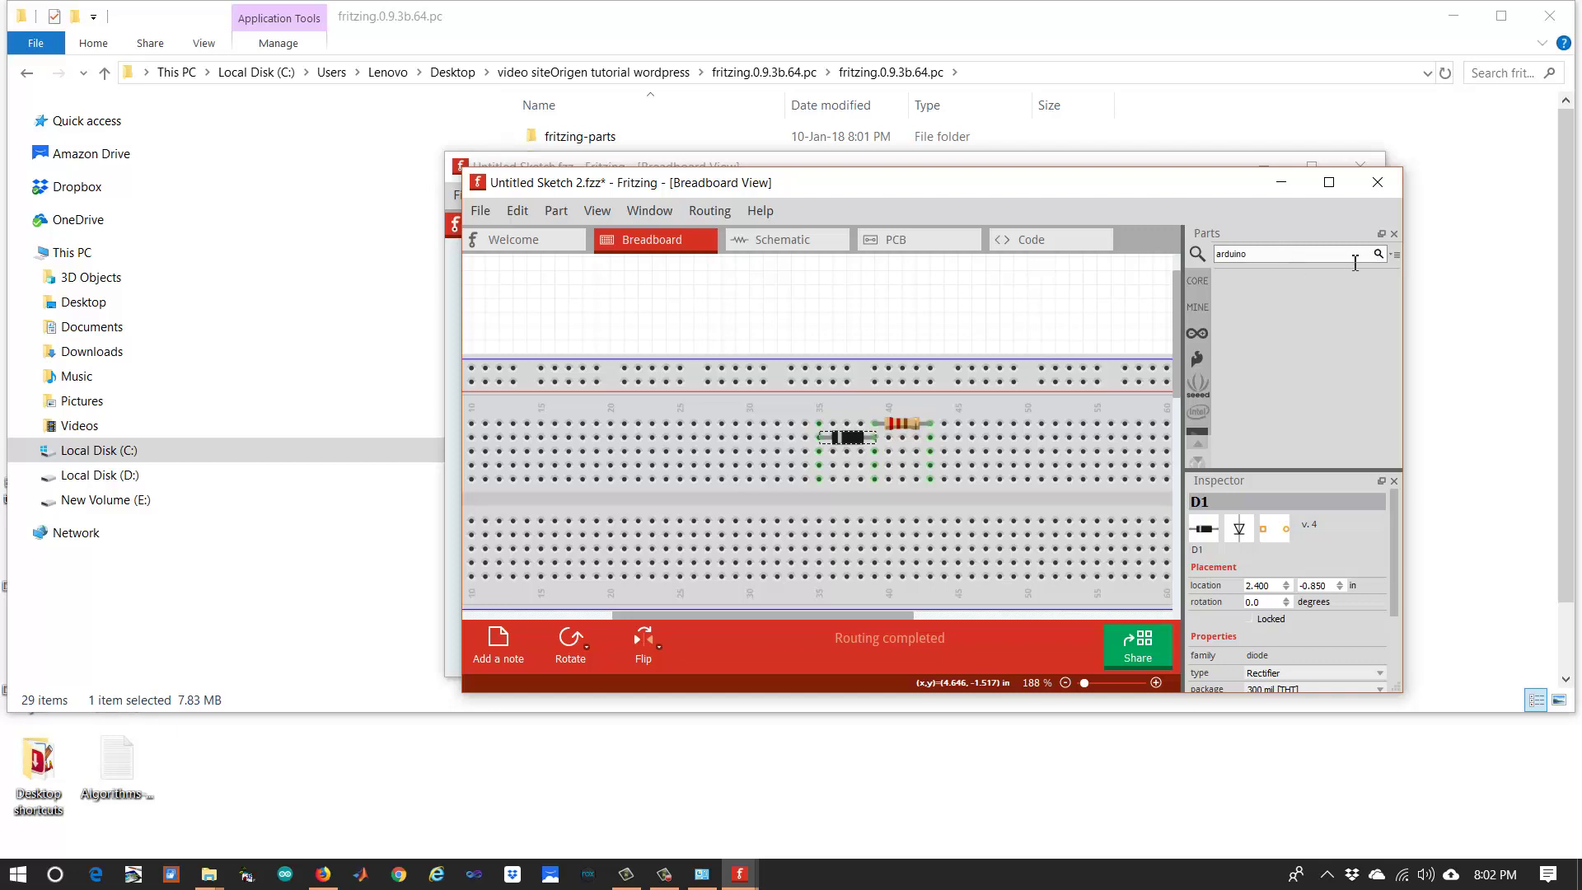
key(Return)
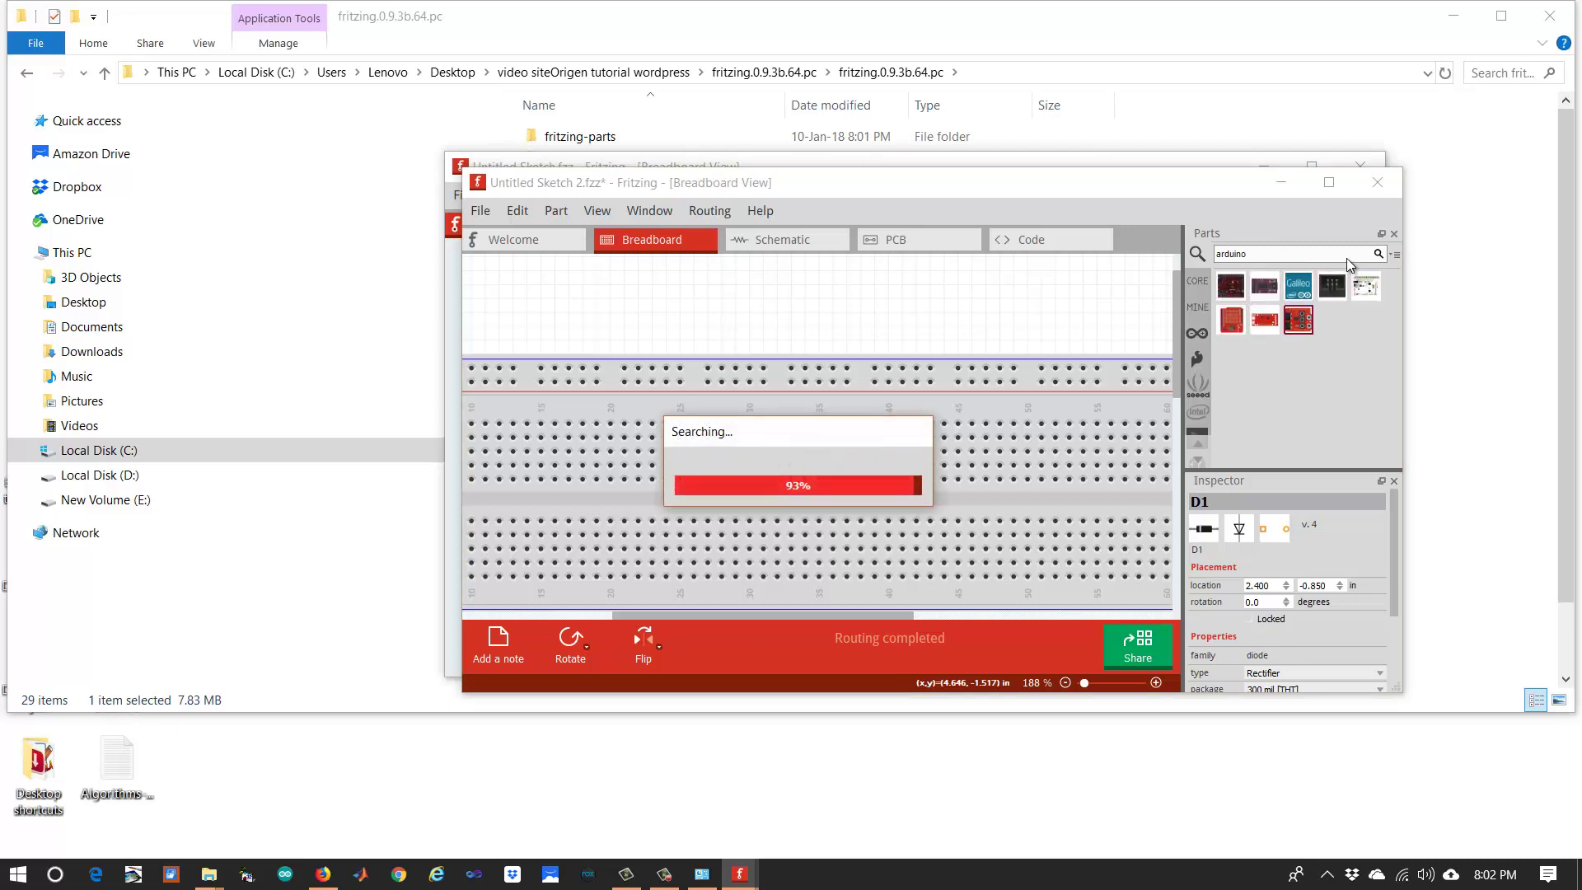